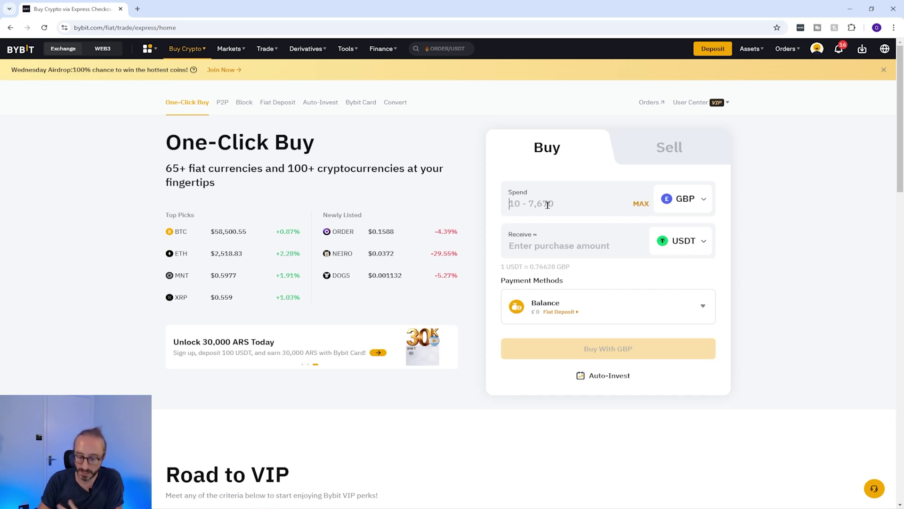
- Set up a One-Click Buy of USDT spending 25 GBP and choose Fiat Deposit under the Balance payment method
{"action": "left_click", "coordinate": [548, 204]}
{"action": "type", "text": "25"}
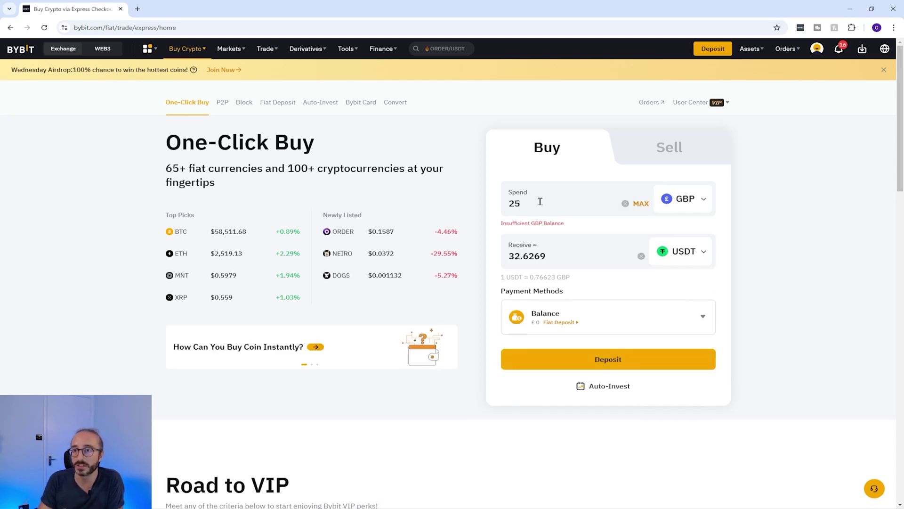
{"action": "left_click", "coordinate": [701, 257]}
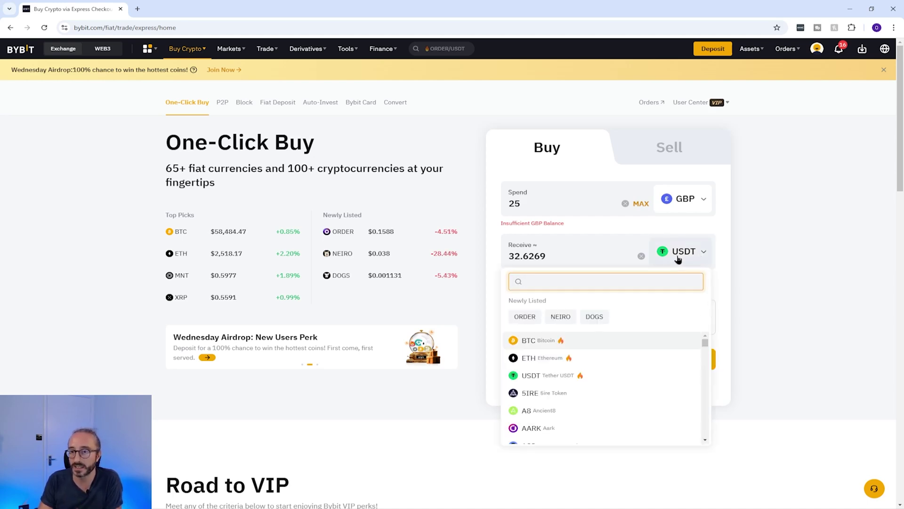
{"action": "left_click", "coordinate": [549, 377]}
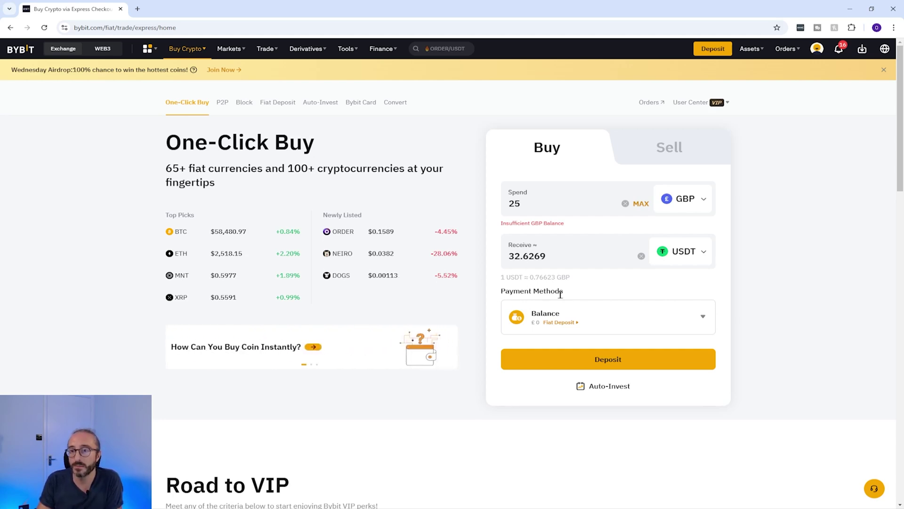
{"action": "left_click", "coordinate": [597, 320]}
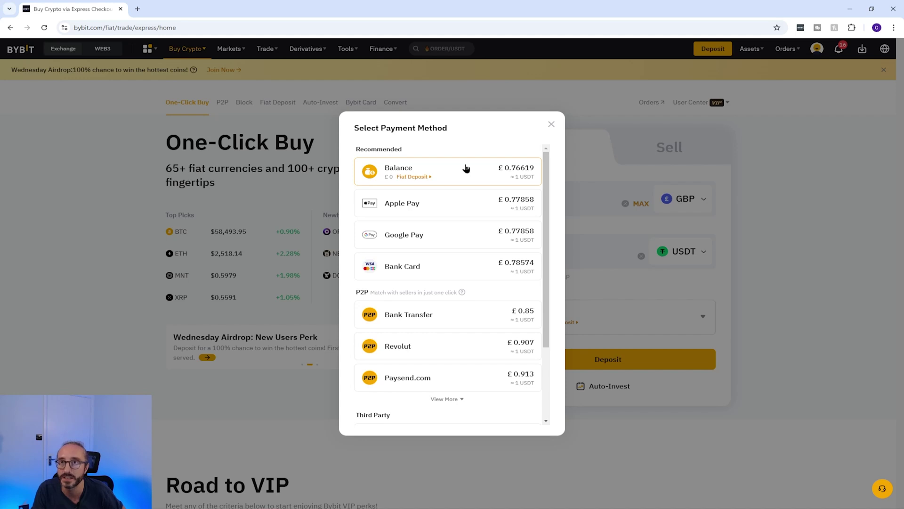
{"action": "left_click", "coordinate": [423, 177]}
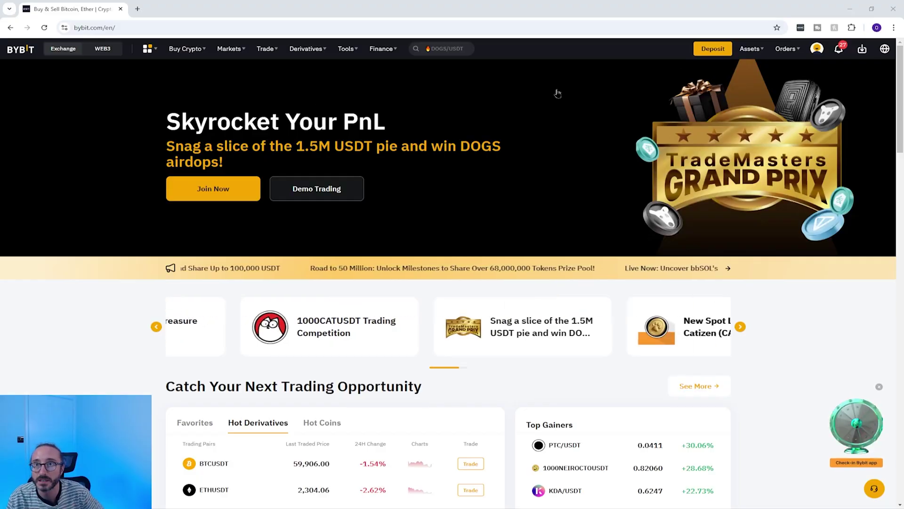
- Choose USDT on the ERC20 chain for a crypto deposit, acknowledge the network notice and copy the deposit address
{"action": "left_click", "coordinate": [713, 49]}
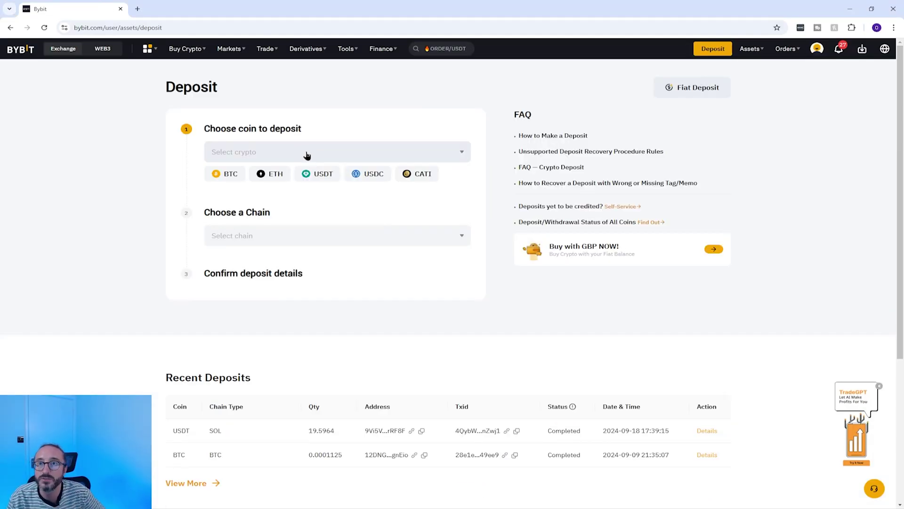
{"action": "left_click", "coordinate": [307, 156]}
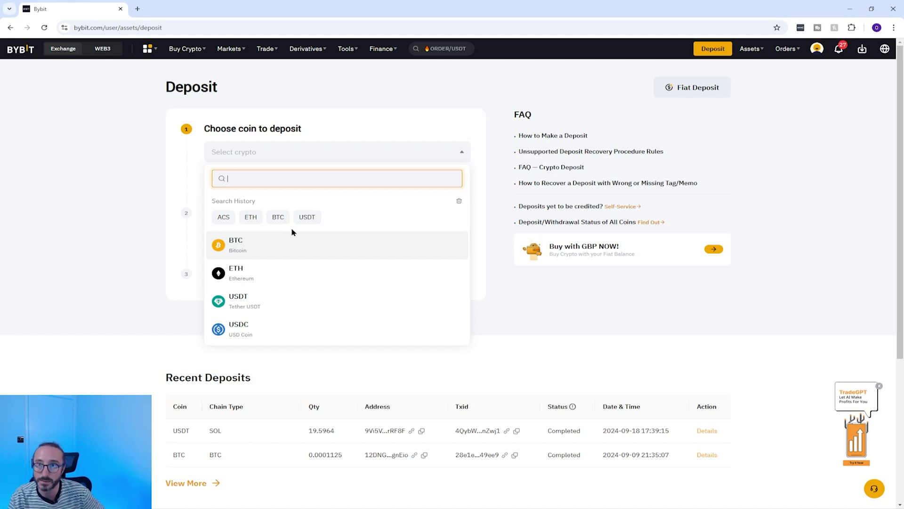
{"action": "left_click", "coordinate": [249, 307]}
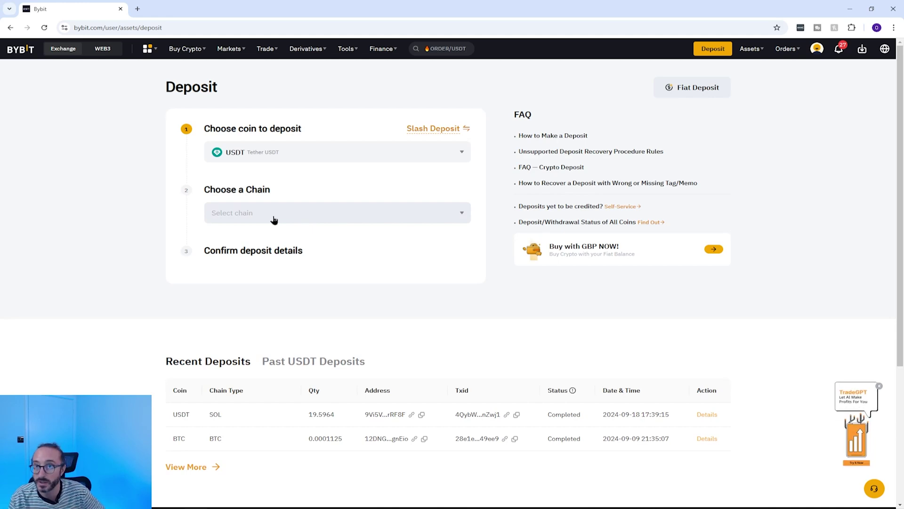
{"action": "left_click", "coordinate": [274, 220]}
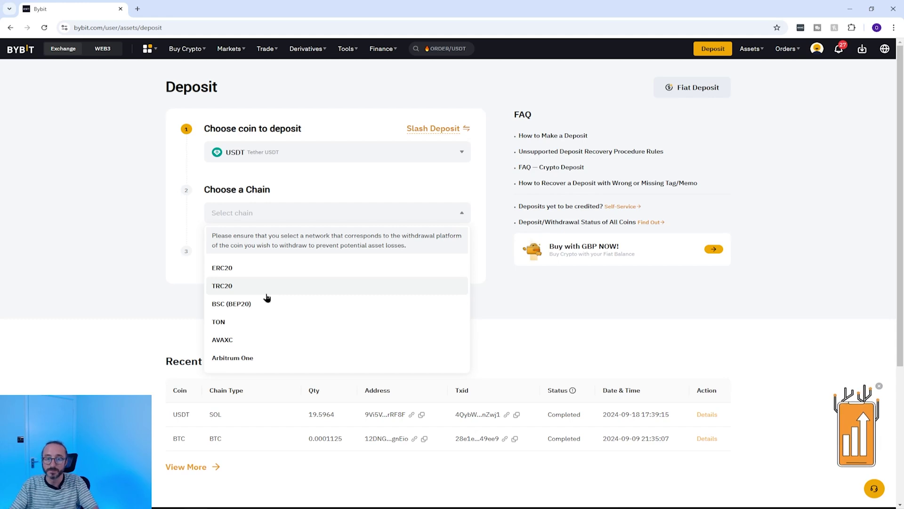
{"action": "left_click", "coordinate": [249, 270]}
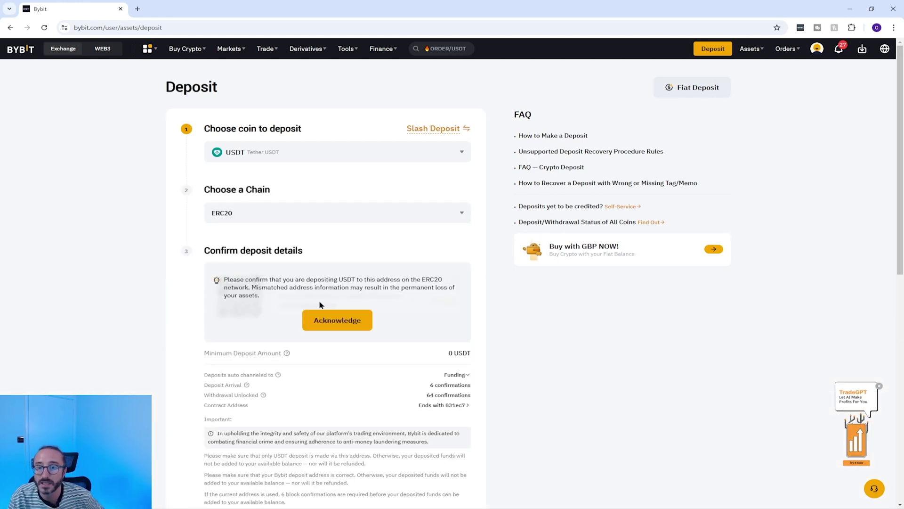
{"action": "left_click", "coordinate": [347, 322]}
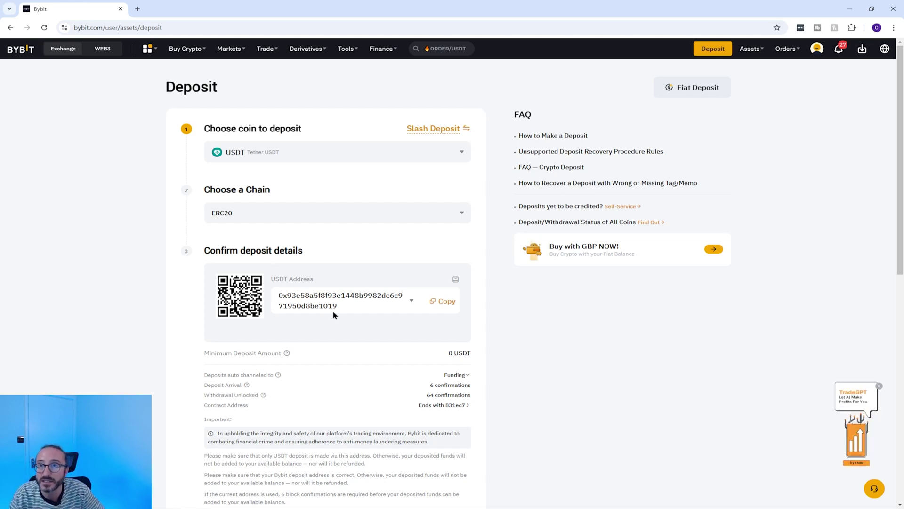
{"action": "left_click", "coordinate": [447, 304]}
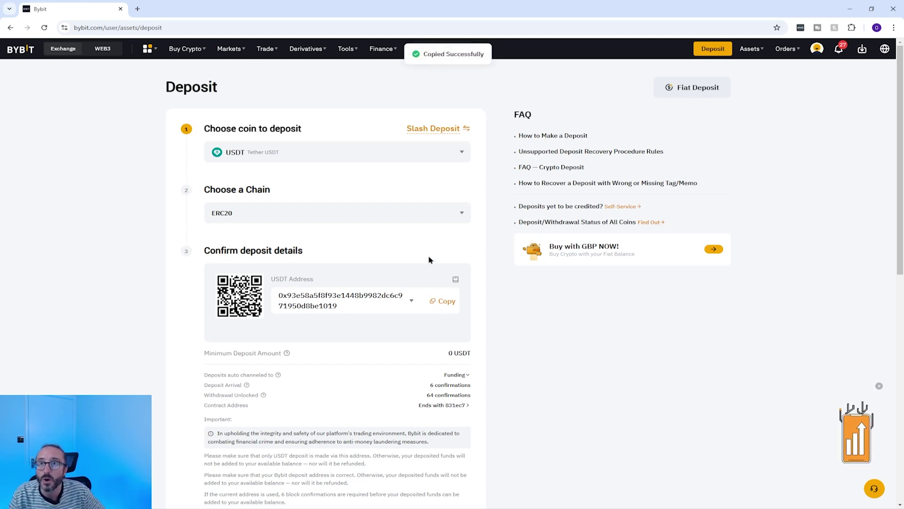
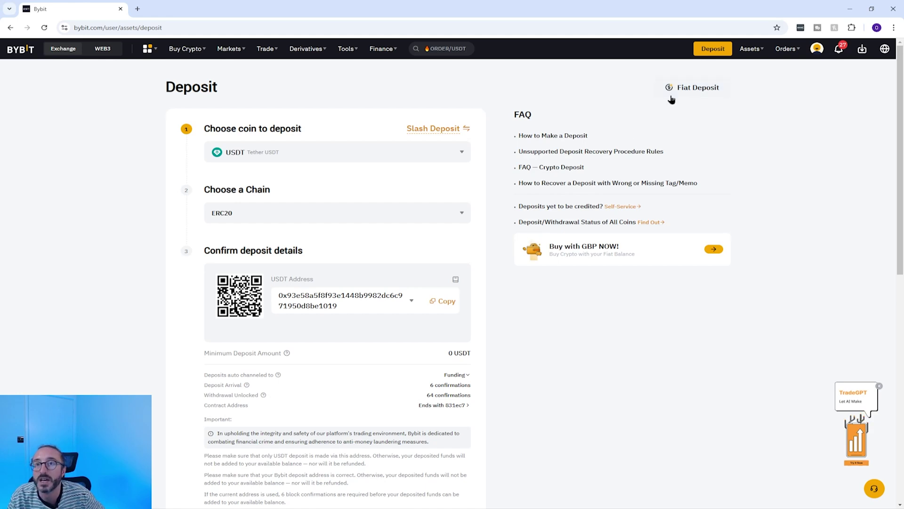
- Open the Funding account from the assets overview and look through its coin balances
{"action": "mouse_move", "coordinate": [754, 54]}
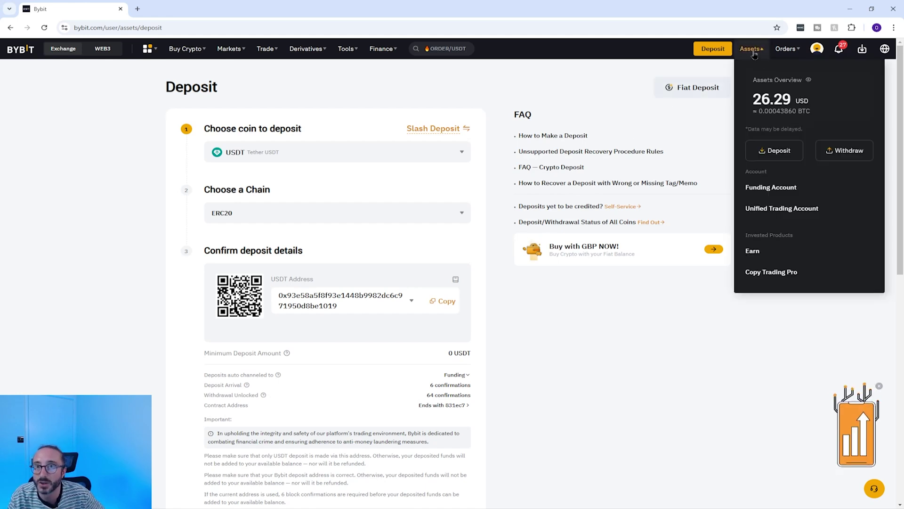
{"action": "left_click", "coordinate": [781, 102]}
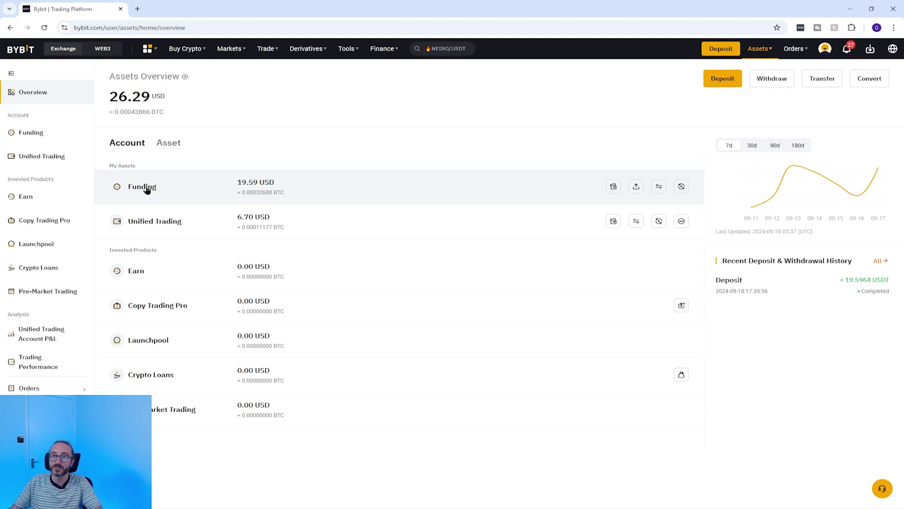
{"action": "left_click", "coordinate": [203, 187]}
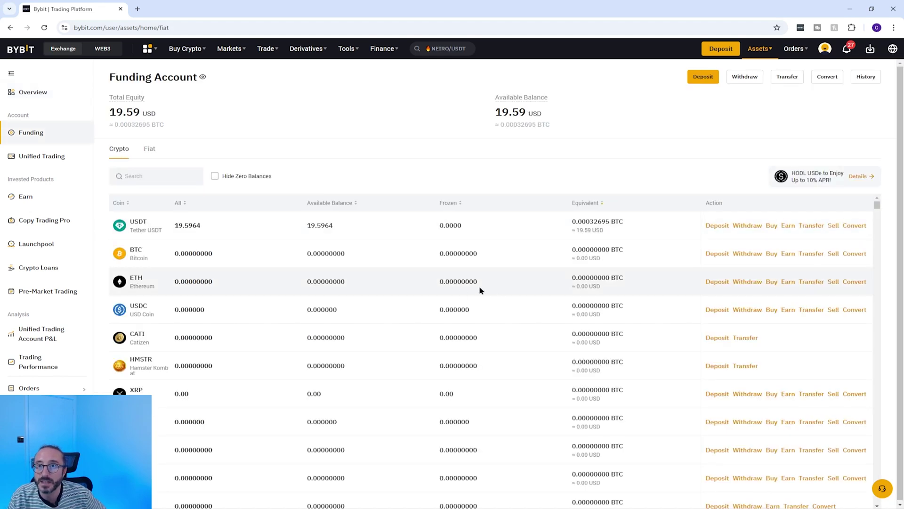
{"action": "scroll", "coordinate": [458, 291], "scroll_direction": "down", "scroll_amount": 1}
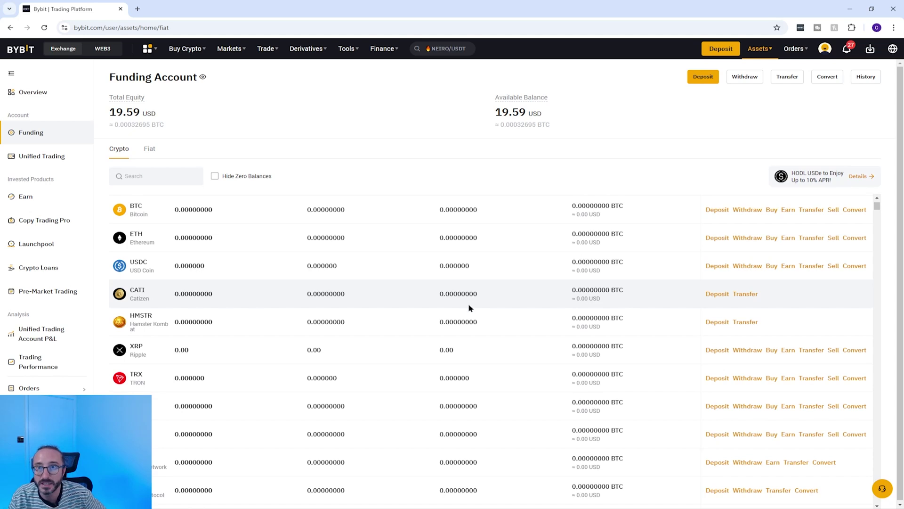
{"action": "scroll", "coordinate": [470, 308], "scroll_direction": "up", "scroll_amount": 1}
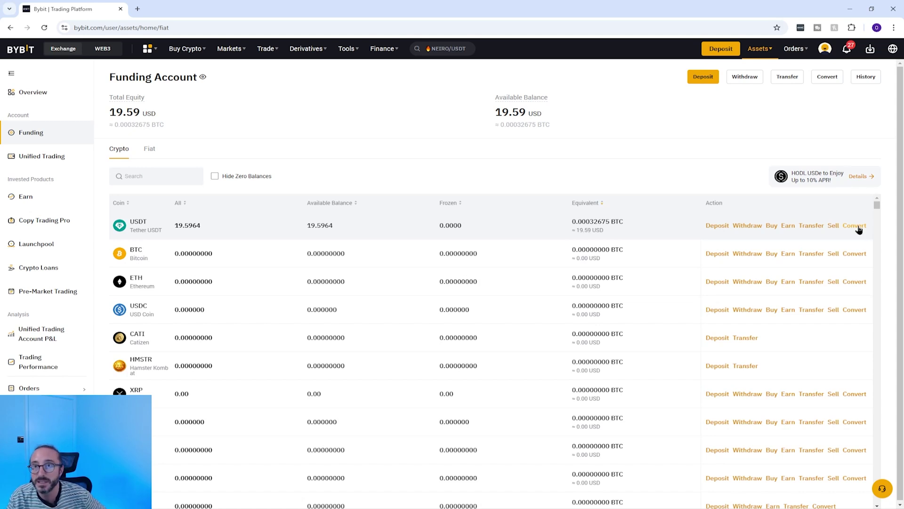
- Set up a conversion of 10 USDT from the Funding account into BTC
{"action": "left_click", "coordinate": [855, 225]}
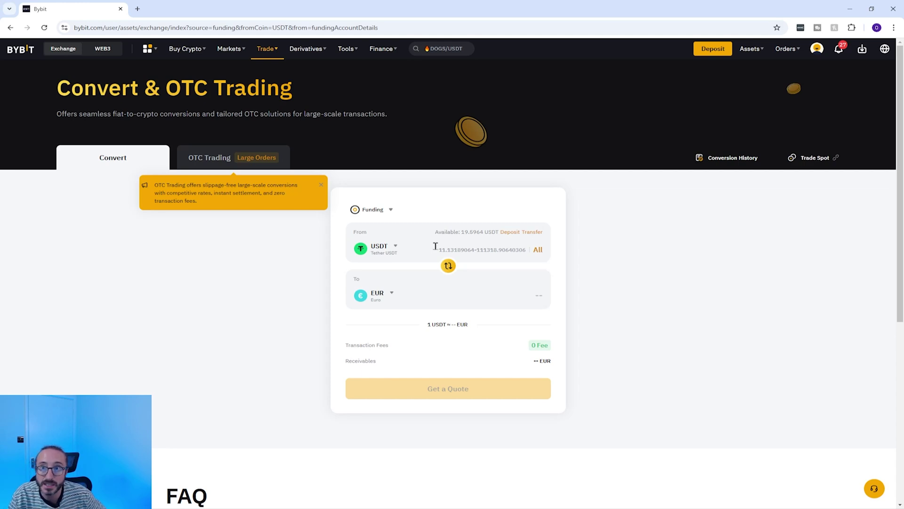
{"action": "left_click", "coordinate": [391, 251]}
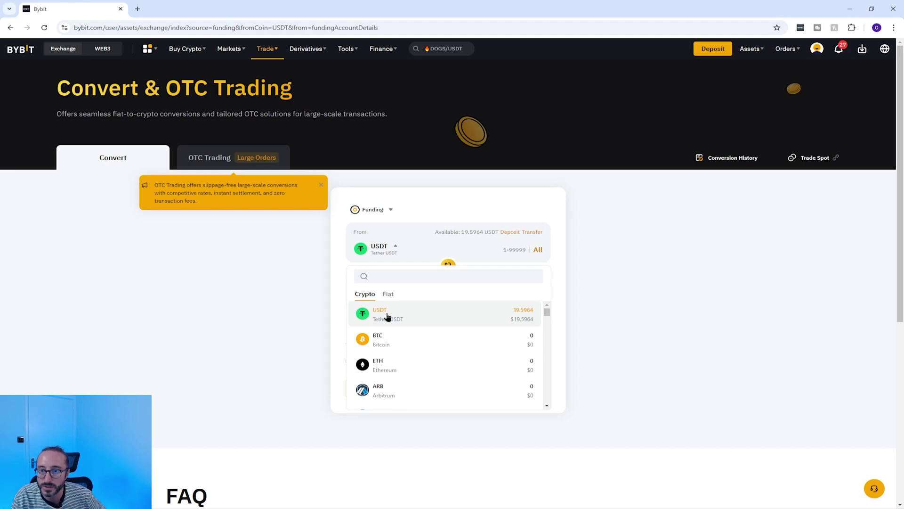
{"action": "left_click", "coordinate": [388, 316]}
{"action": "left_click", "coordinate": [519, 248]}
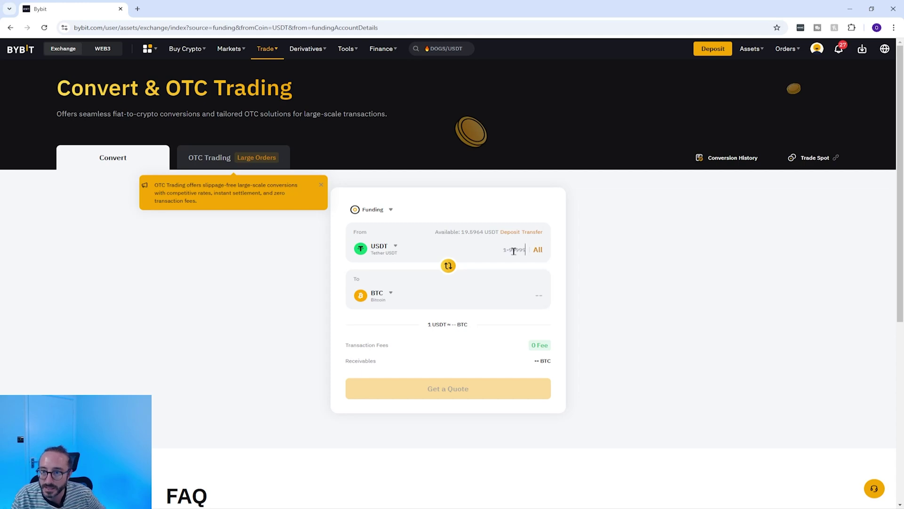
{"action": "type", "text": "10"}
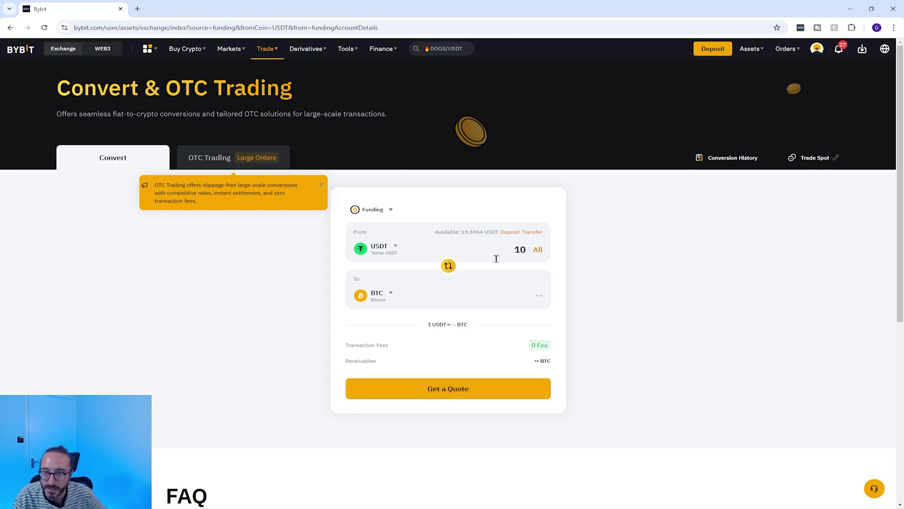
{"action": "left_click", "coordinate": [385, 295]}
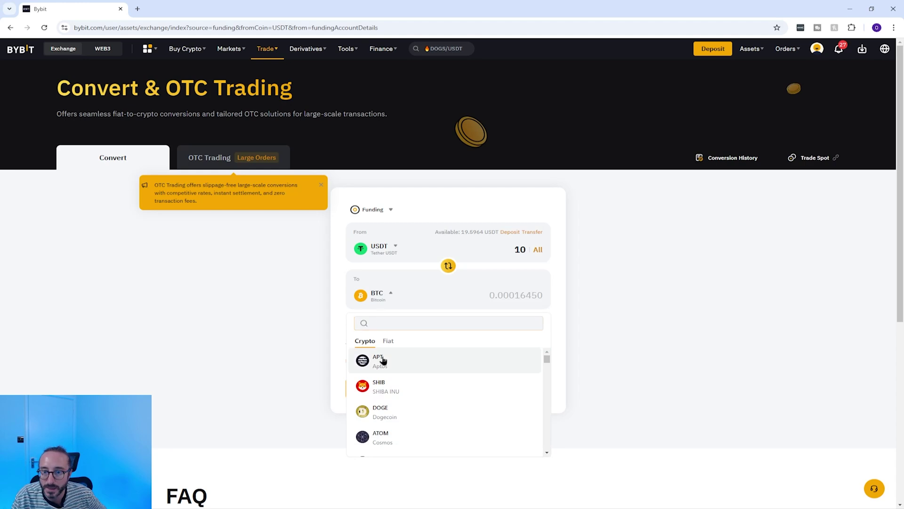
{"action": "left_click", "coordinate": [435, 295]}
- Check the conversion's transaction fees and request a quote
{"action": "left_click_drag", "start_coordinate": [347, 344], "coordinate": [546, 345]}
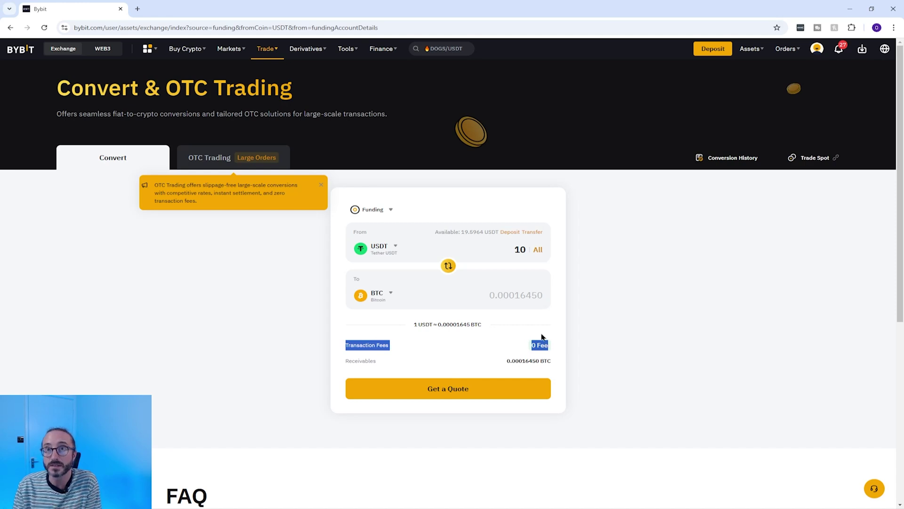
{"action": "left_click", "coordinate": [430, 349]}
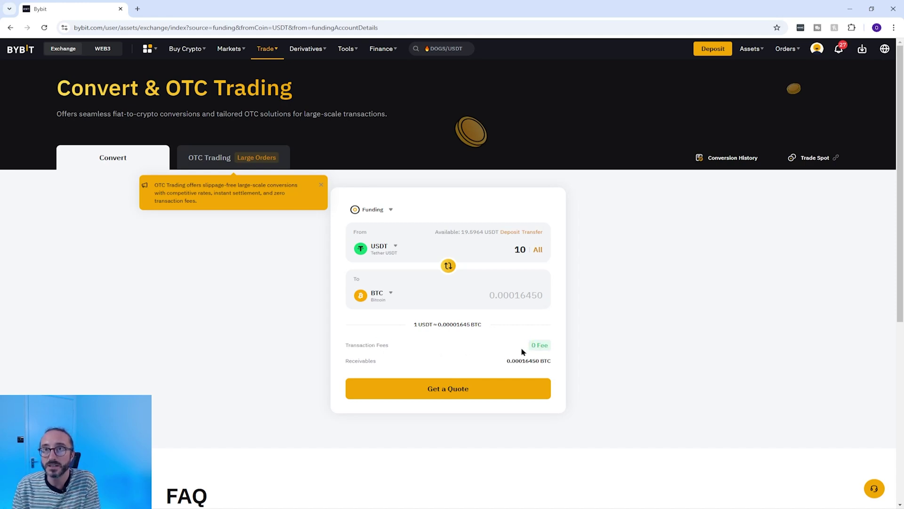
{"action": "left_click", "coordinate": [448, 389]}
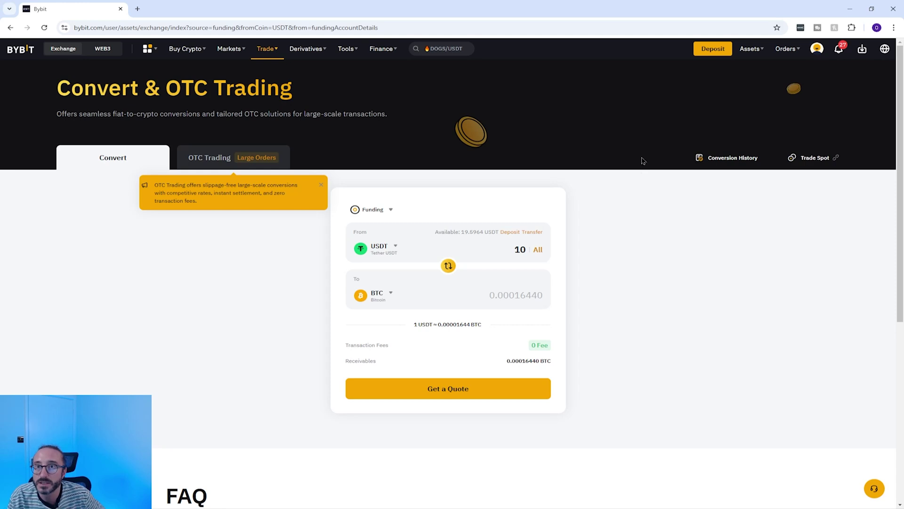
- Return to the Funding account and transfer its entire USDT balance to the Unified Trading account
{"action": "mouse_move", "coordinate": [749, 55]}
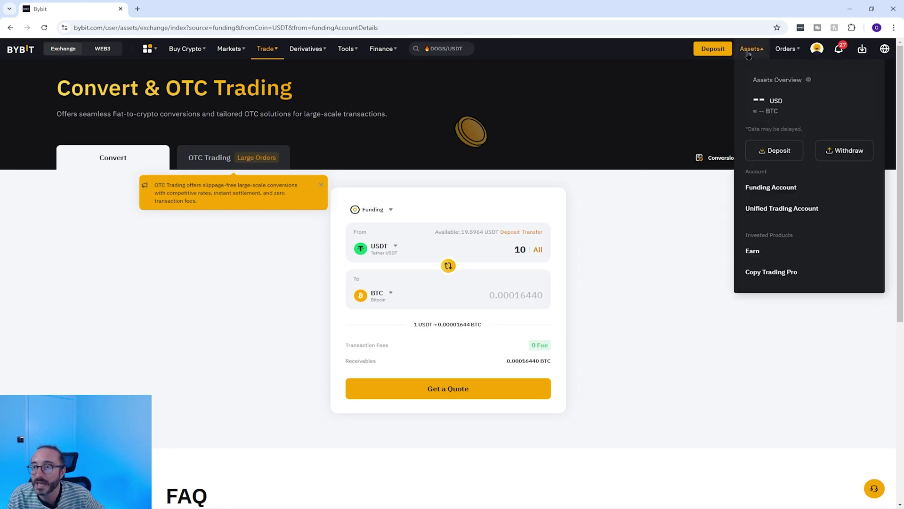
{"action": "left_click", "coordinate": [774, 88]}
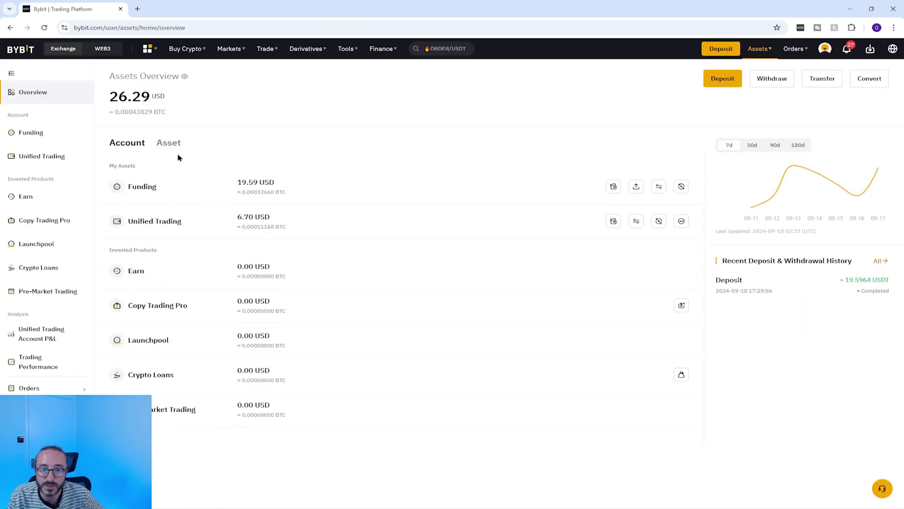
{"action": "left_click", "coordinate": [174, 189]}
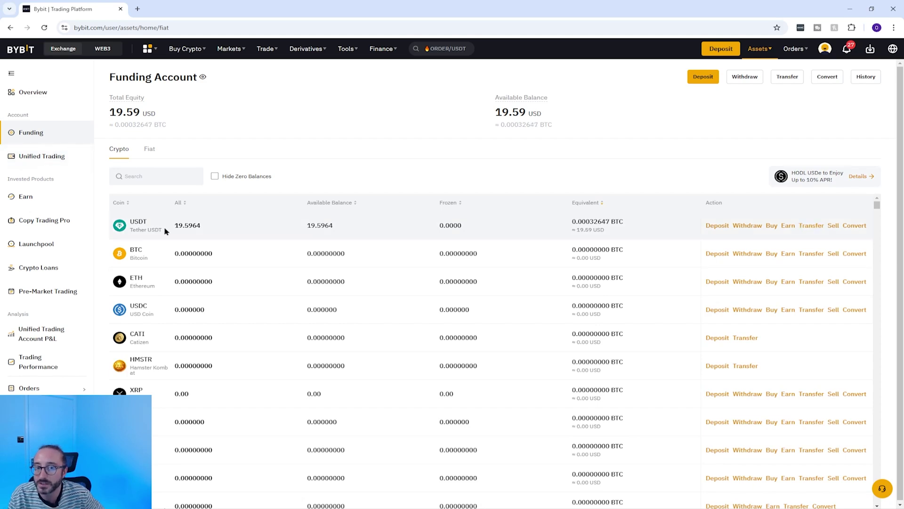
{"action": "left_click", "coordinate": [815, 227]}
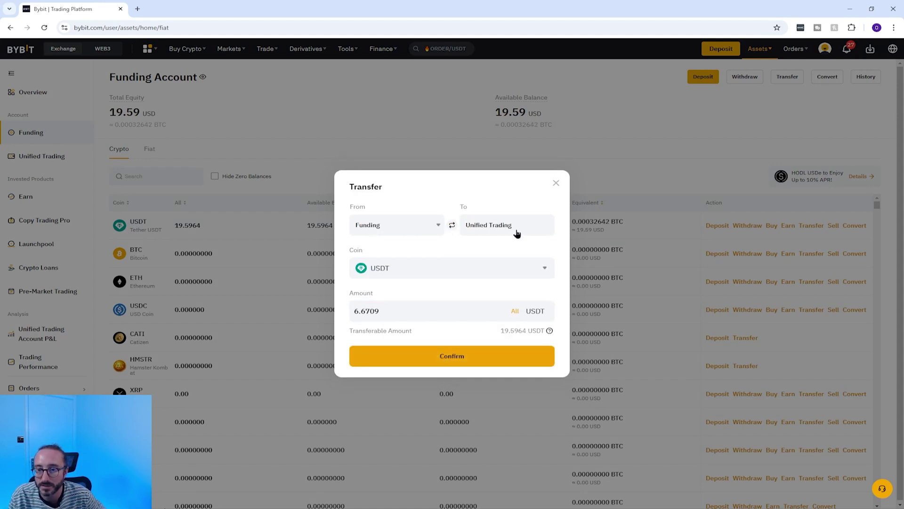
{"action": "left_click", "coordinate": [514, 310]}
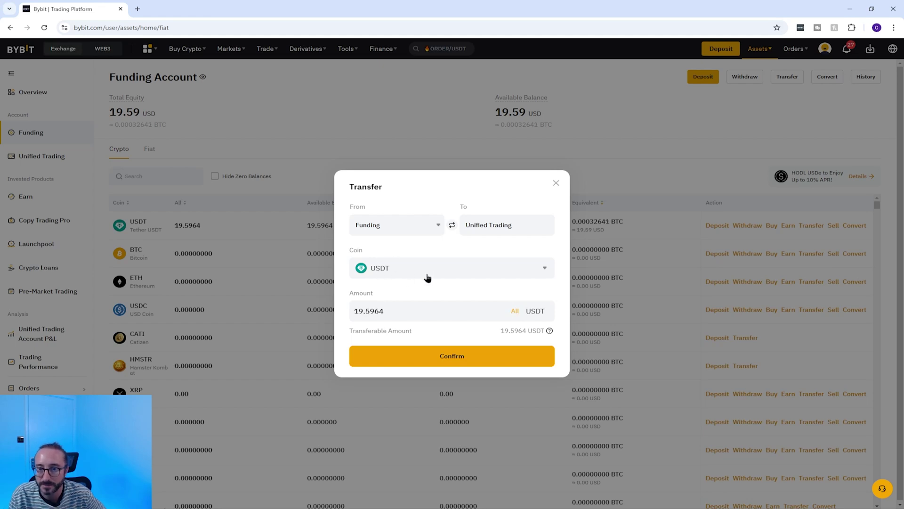
{"action": "left_click", "coordinate": [462, 357]}
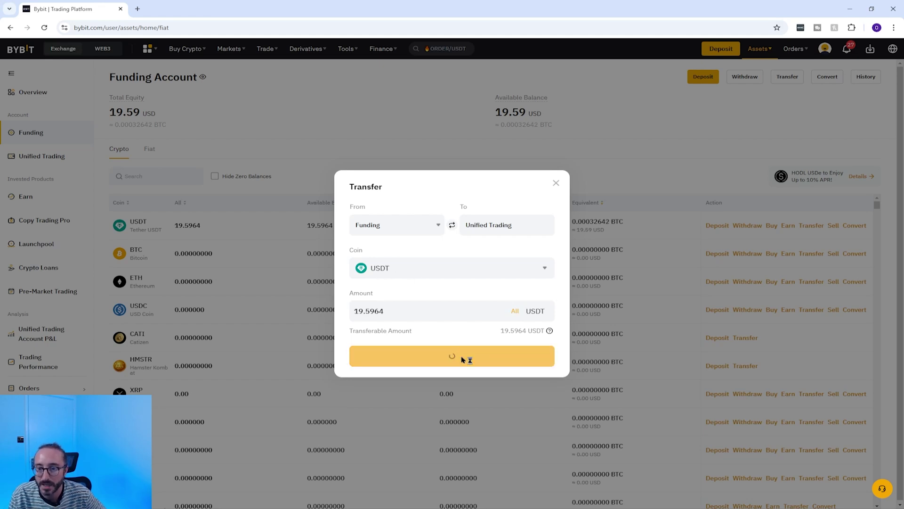
{"action": "mouse_move", "coordinate": [424, 65]}
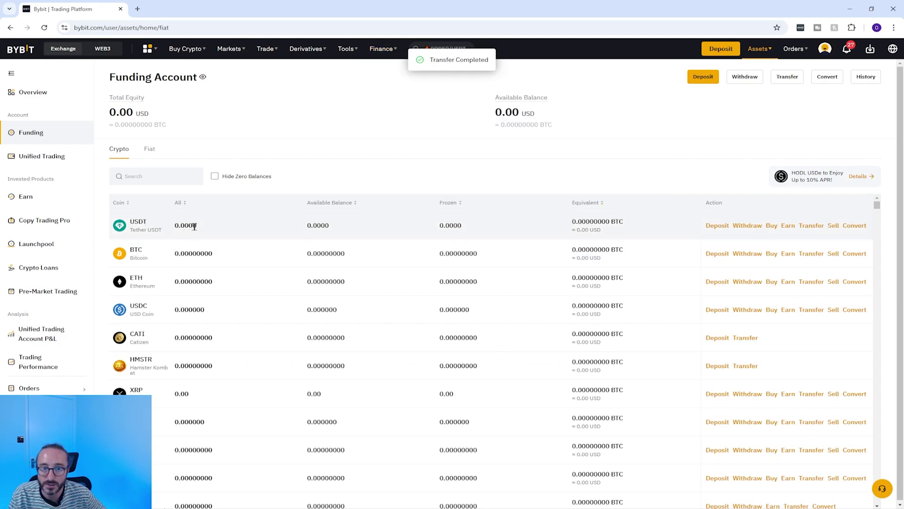
- View the Unified Trading account's balances and open the spot trading page
{"action": "left_click", "coordinate": [58, 157]}
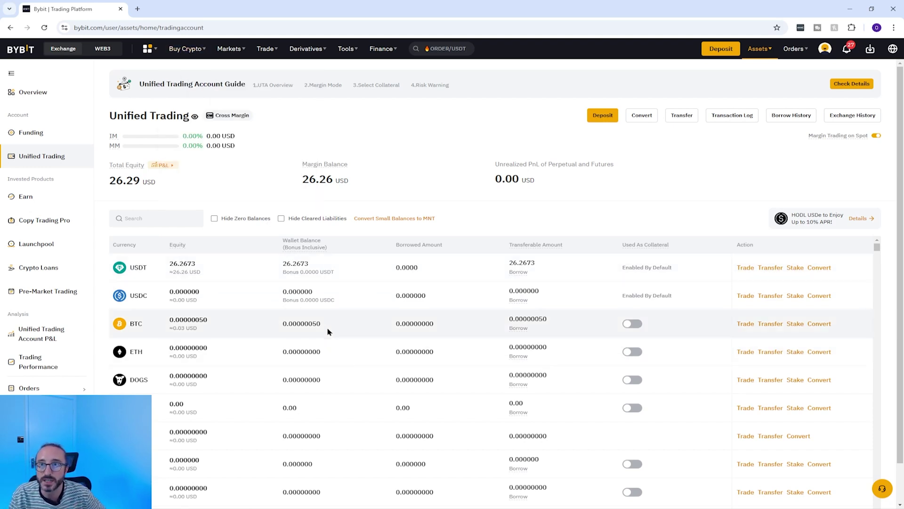
{"action": "mouse_move", "coordinate": [267, 49]}
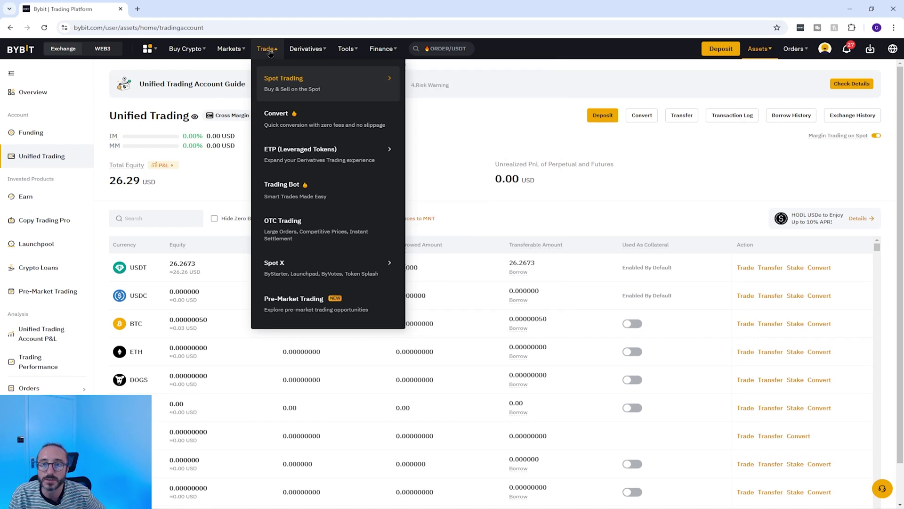
{"action": "left_click", "coordinate": [288, 84]}
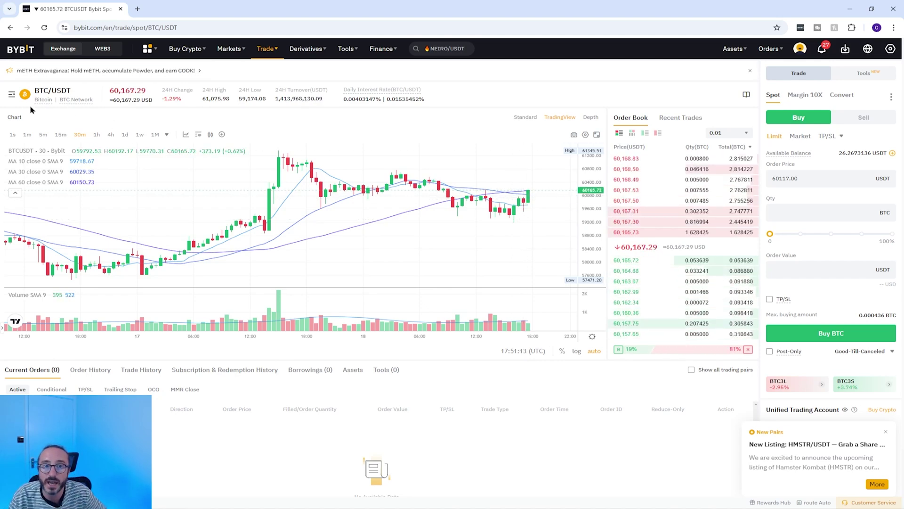
- Open the list of trading pairs and look over the BTC/USDT pair's price, 24-hour change and turnover figures
{"action": "left_click", "coordinate": [11, 96]}
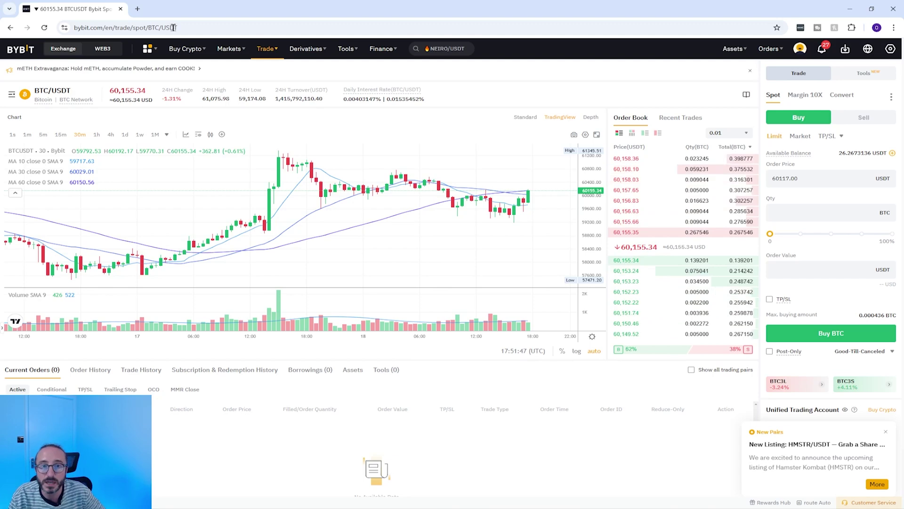
{"action": "mouse_move", "coordinate": [94, 103]}
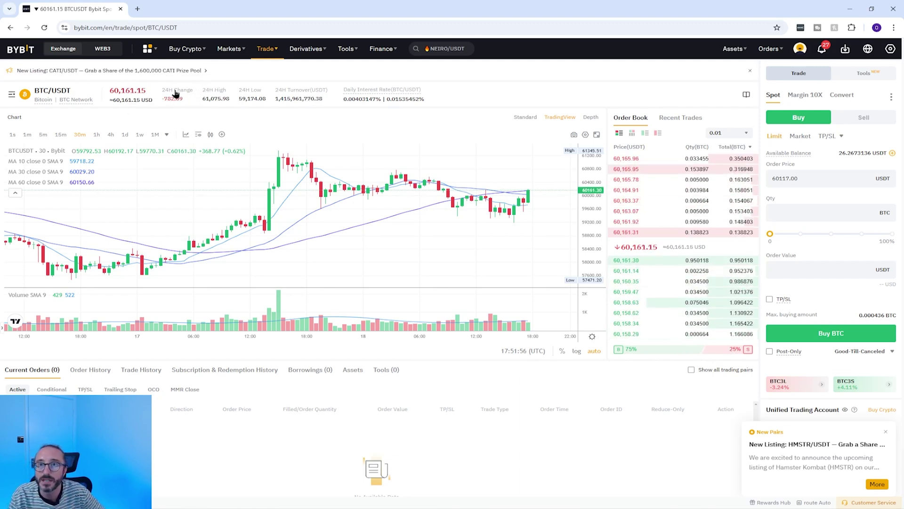
{"action": "mouse_move", "coordinate": [183, 97]}
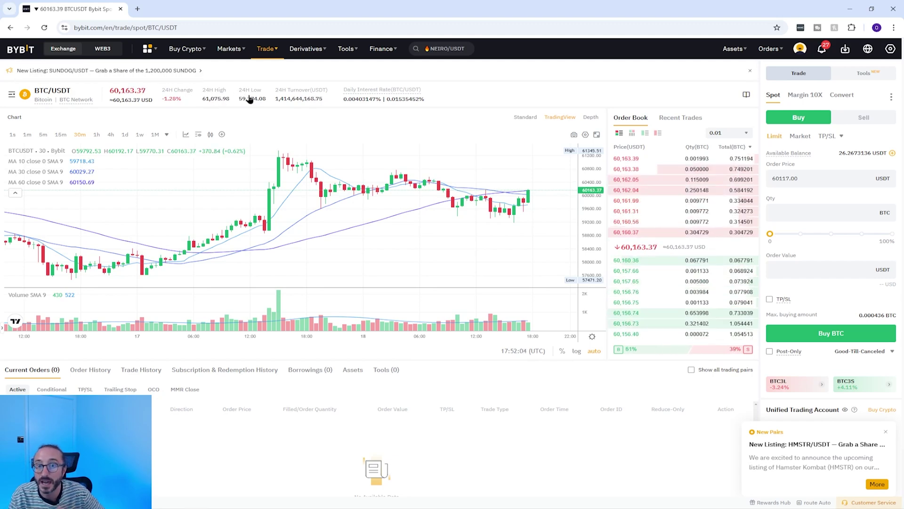
{"action": "mouse_move", "coordinate": [296, 97]}
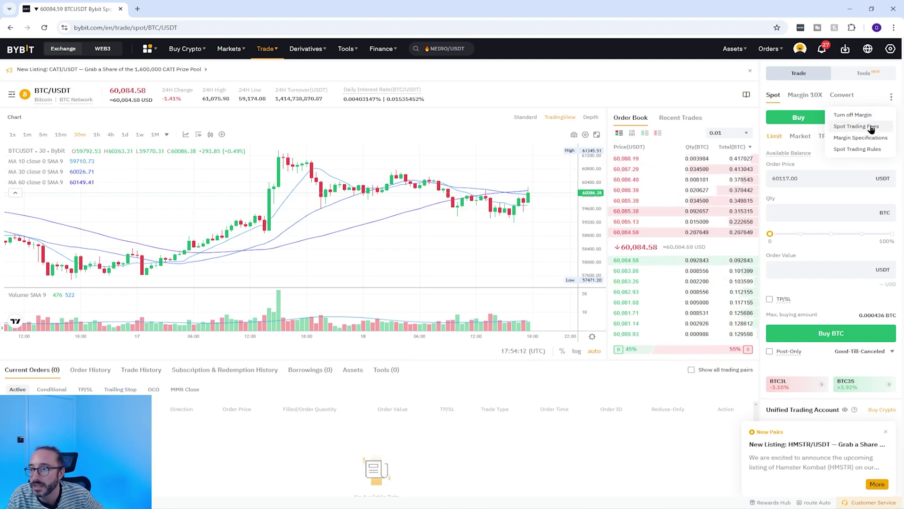
- Look up the spot trading fees for non-VIP users and return to the BTC/USDT trading page
{"action": "left_click", "coordinate": [872, 128]}
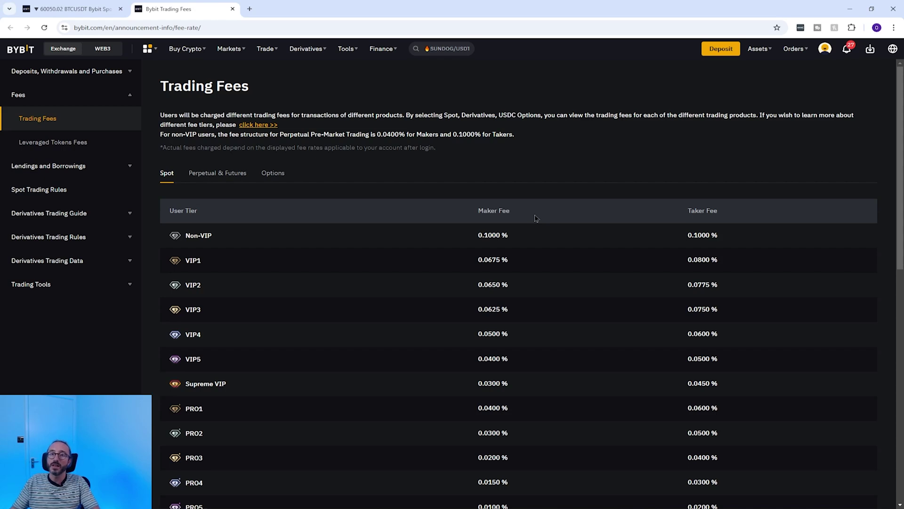
{"action": "left_click_drag", "start_coordinate": [512, 235], "coordinate": [437, 232]}
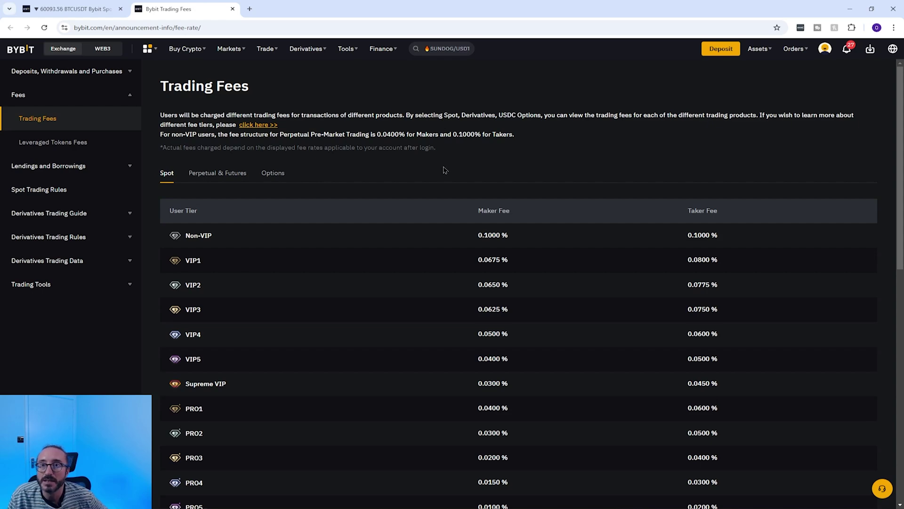
{"action": "left_click", "coordinate": [100, 9]}
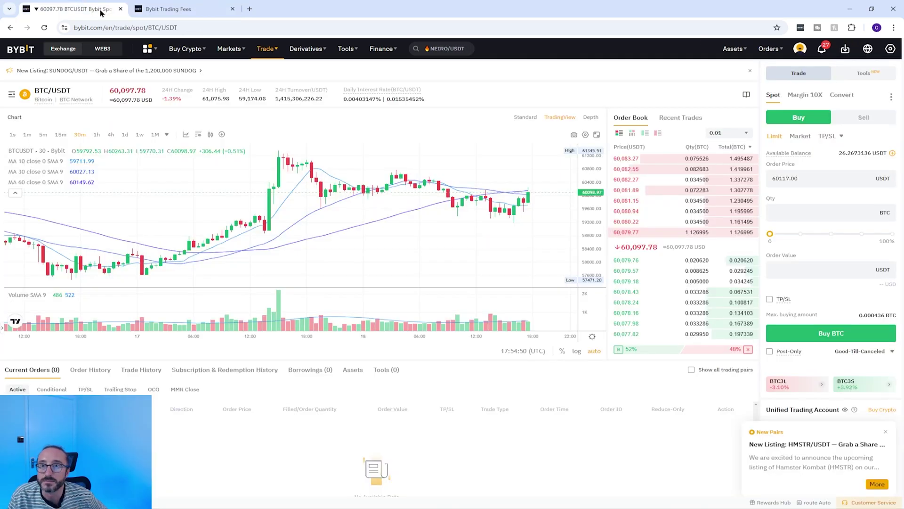
- Buy BTC with a market order worth 10 USDT
{"action": "left_click", "coordinate": [800, 136]}
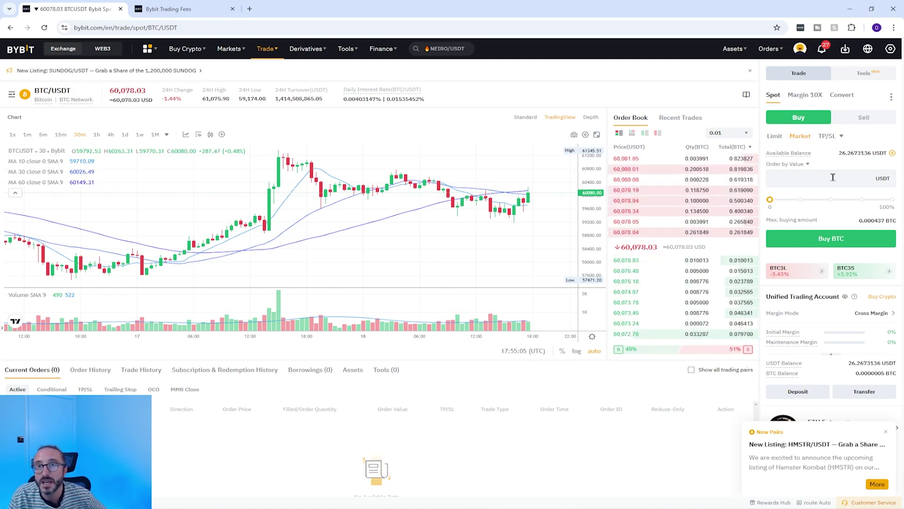
{"action": "mouse_move", "coordinate": [772, 201]}
{"action": "left_mouse_down"}
{"action": "mouse_move", "coordinate": [879, 207]}
{"action": "mouse_move", "coordinate": [772, 206]}
{"action": "left_mouse_up"}
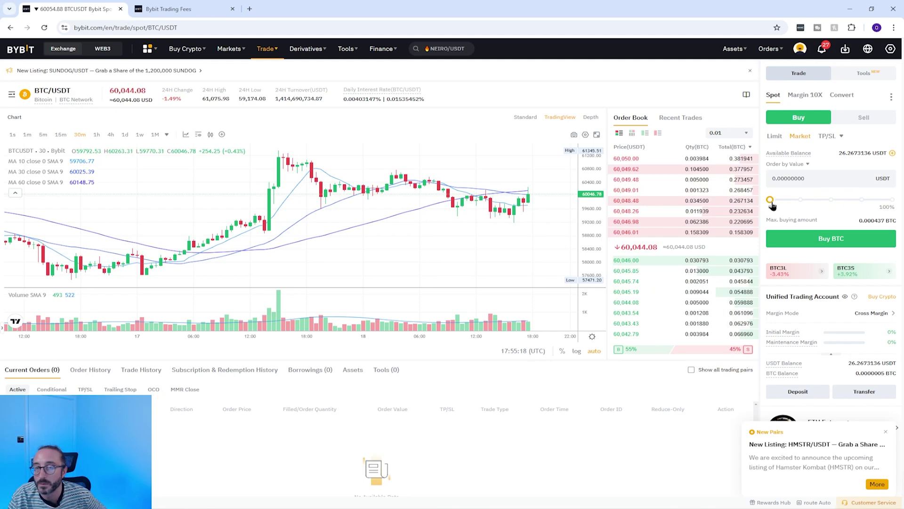
{"action": "double_click", "coordinate": [799, 178]}
{"action": "type", "text": "10"}
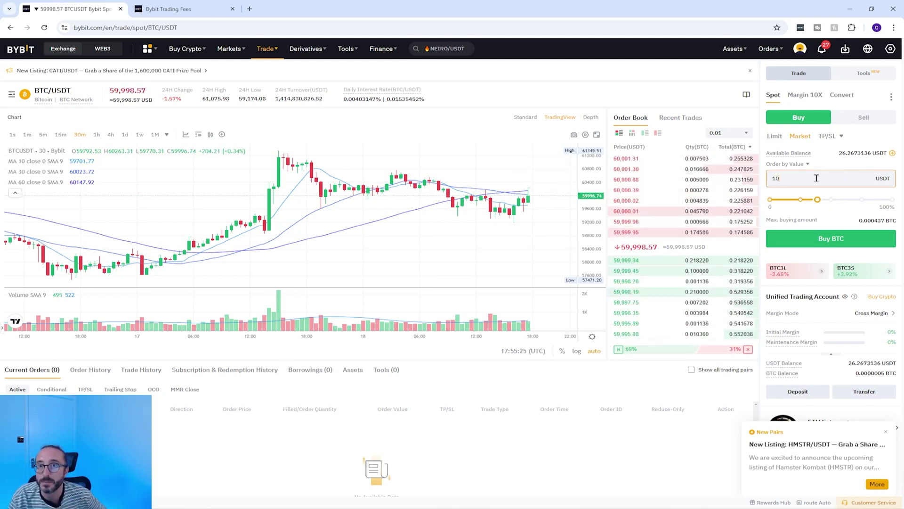
{"action": "left_click", "coordinate": [828, 234]}
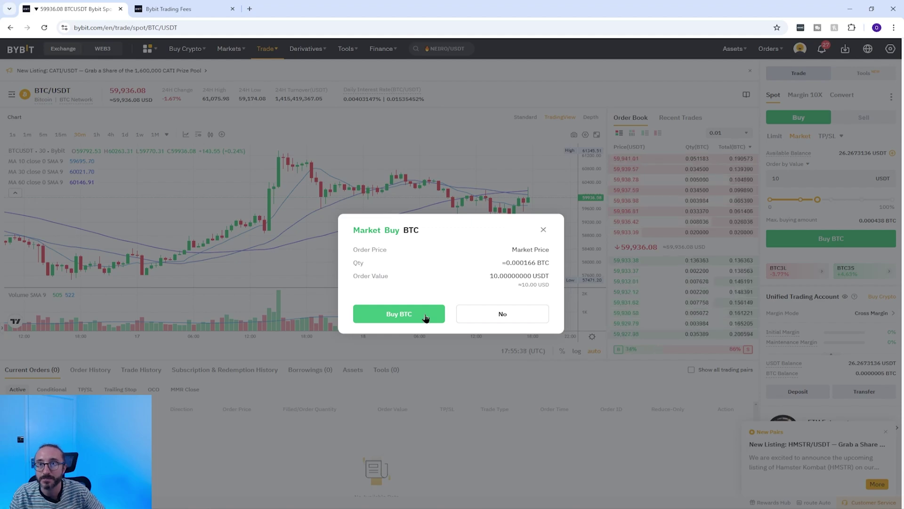
{"action": "left_click", "coordinate": [398, 316]}
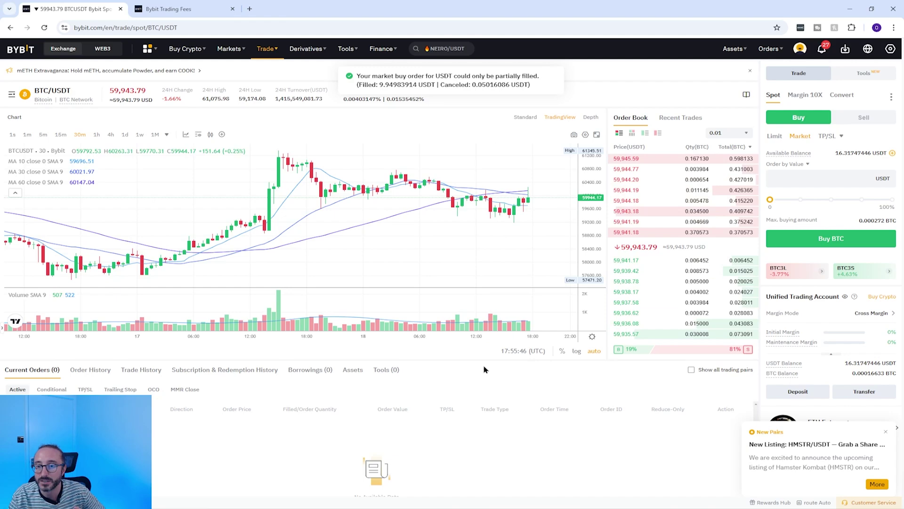
- Review the trade history and asset balances, and sell 0.000166 BTC at market price
{"action": "left_click", "coordinate": [150, 371]}
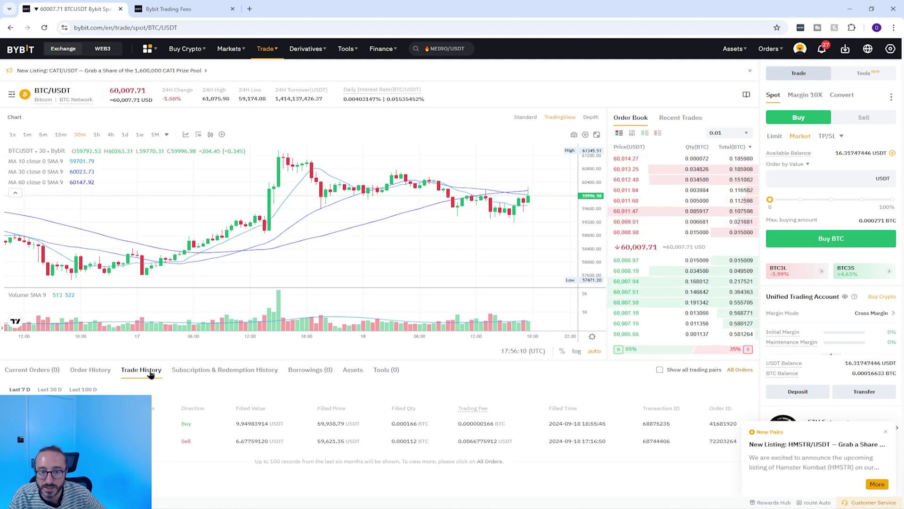
{"action": "left_click", "coordinate": [355, 371]}
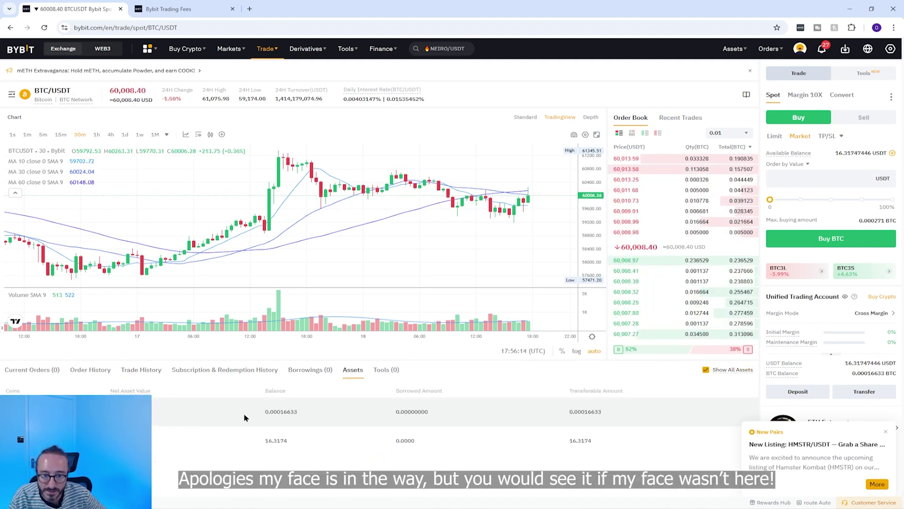
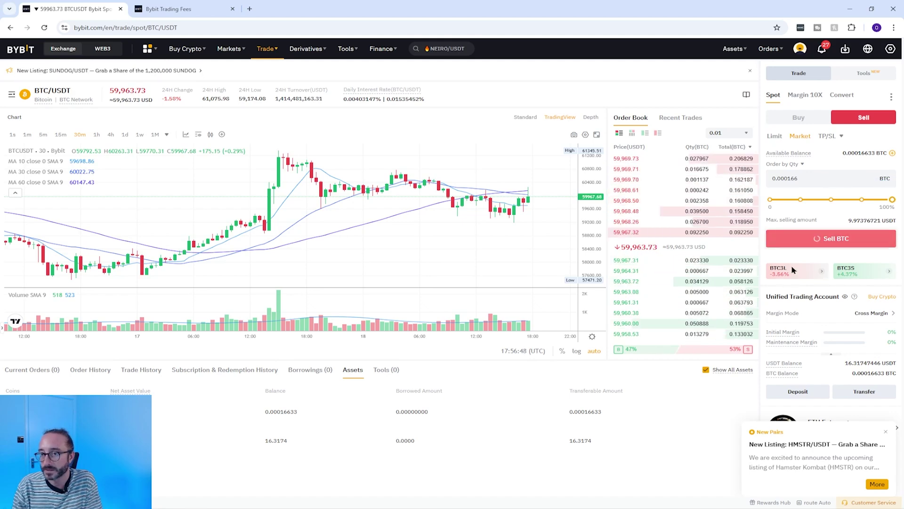
{"action": "left_click", "coordinate": [410, 313]}
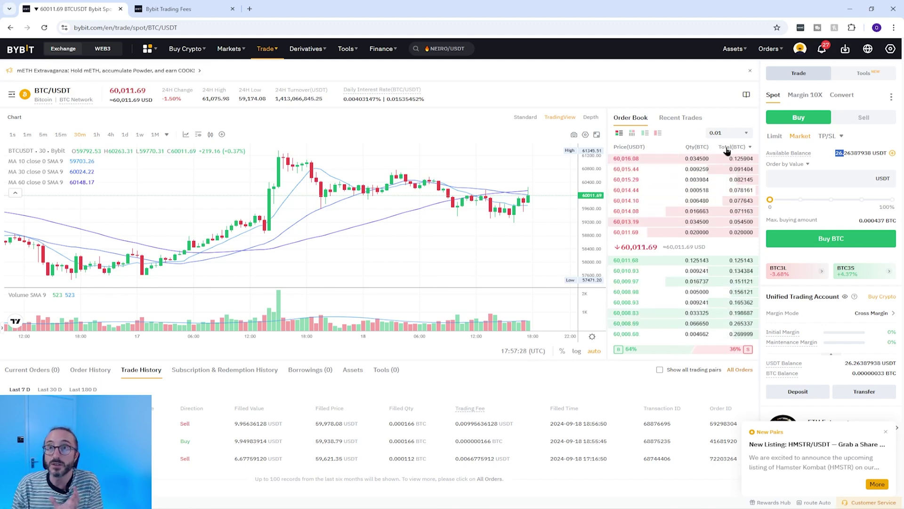
- Start a limit buy order for BTC with an order price of 57650 USDT
{"action": "left_click", "coordinate": [775, 136]}
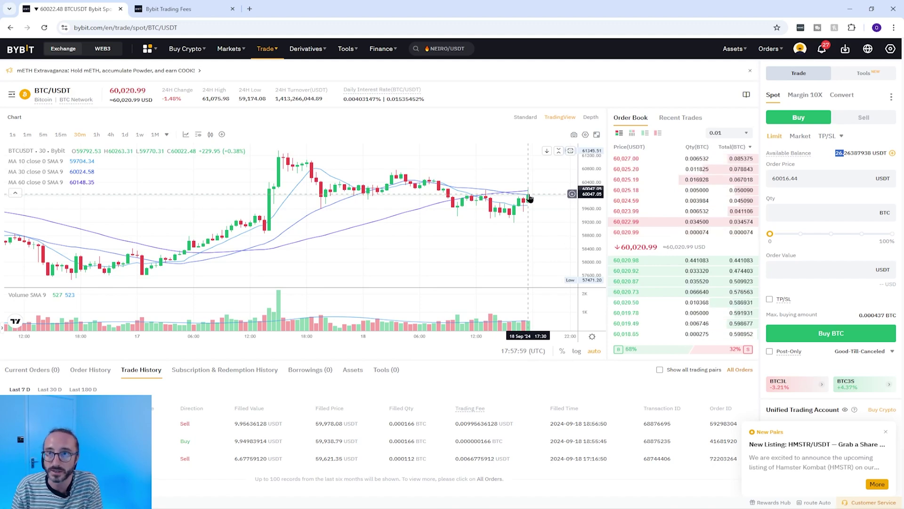
{"action": "scroll", "coordinate": [169, 269], "scroll_direction": "down", "scroll_amount": 3}
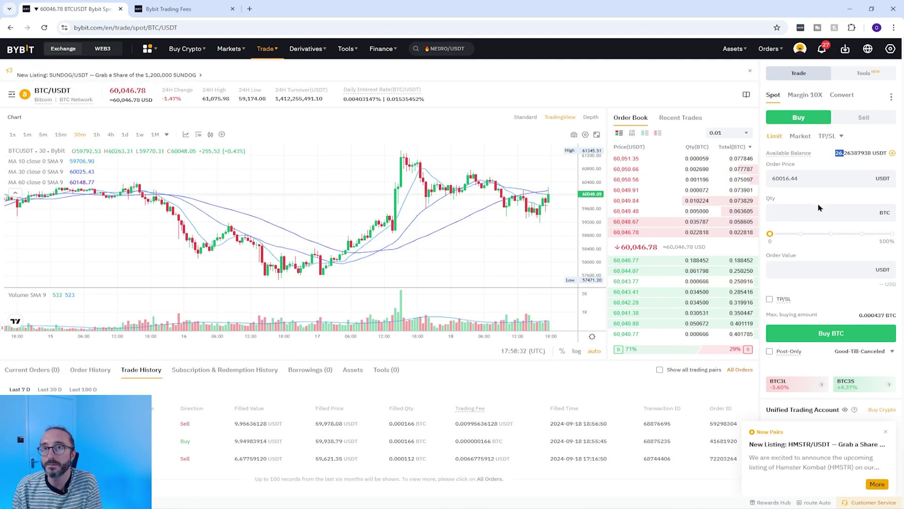
{"action": "triple_click", "coordinate": [808, 179]}
{"action": "type", "text": "57000"}
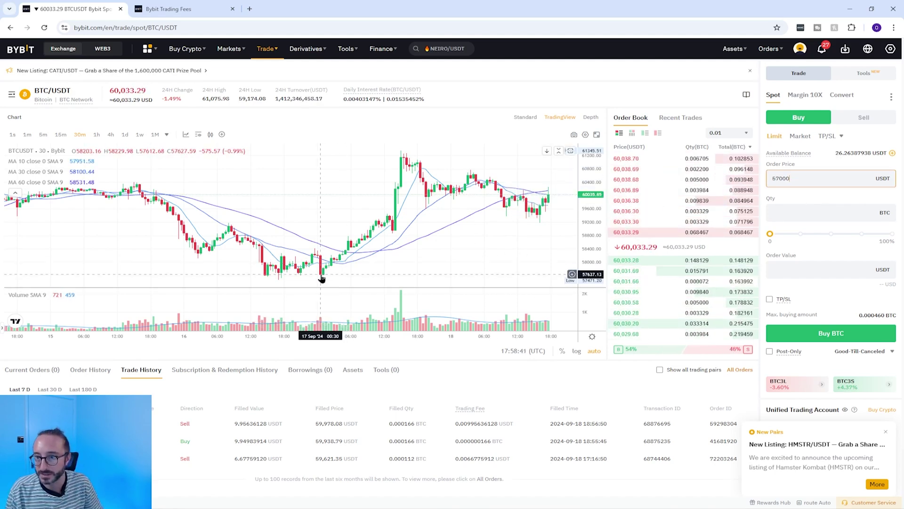
{"action": "triple_click", "coordinate": [778, 179]}
{"action": "type", "text": "575"}
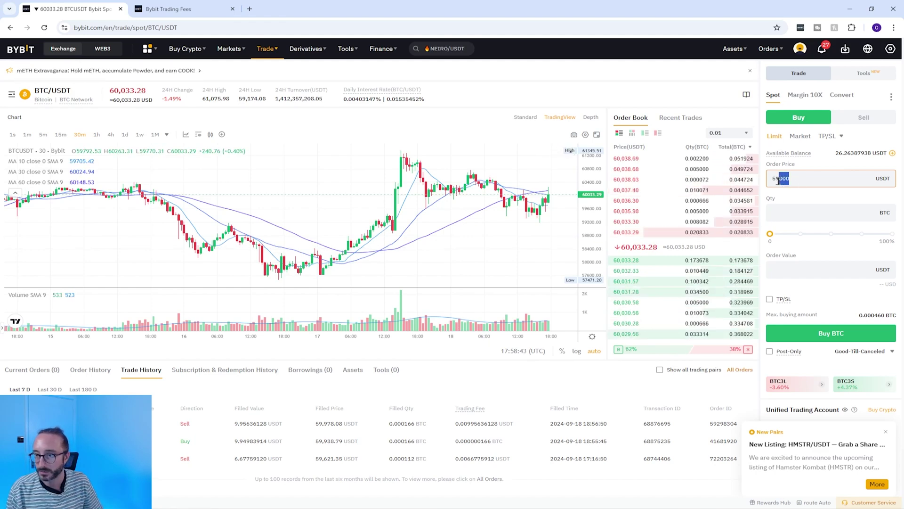
{"action": "type", "text": "50"}
{"action": "key", "text": "Tab"}
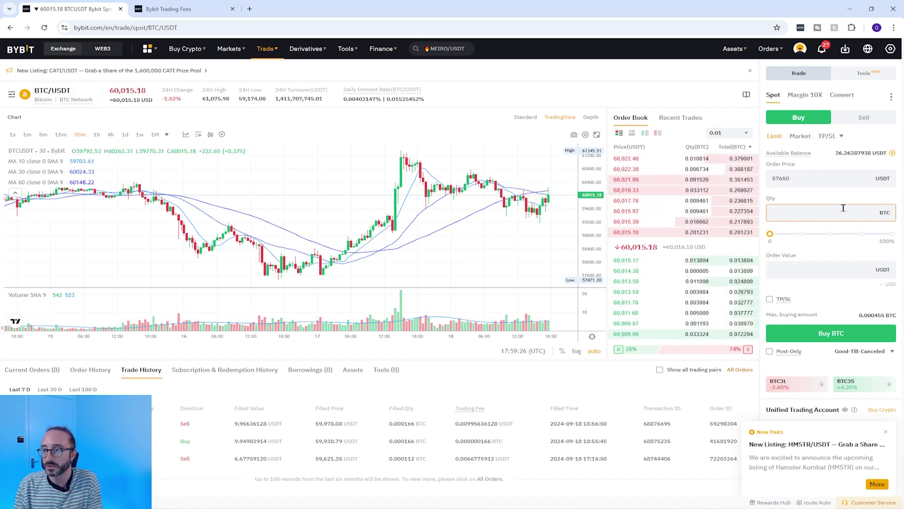
- Set the limit buy order's quantity to 0.000228 BTC
{"action": "left_click", "coordinate": [770, 234]}
{"action": "left_click_drag", "start_coordinate": [769, 242], "coordinate": [833, 239]}
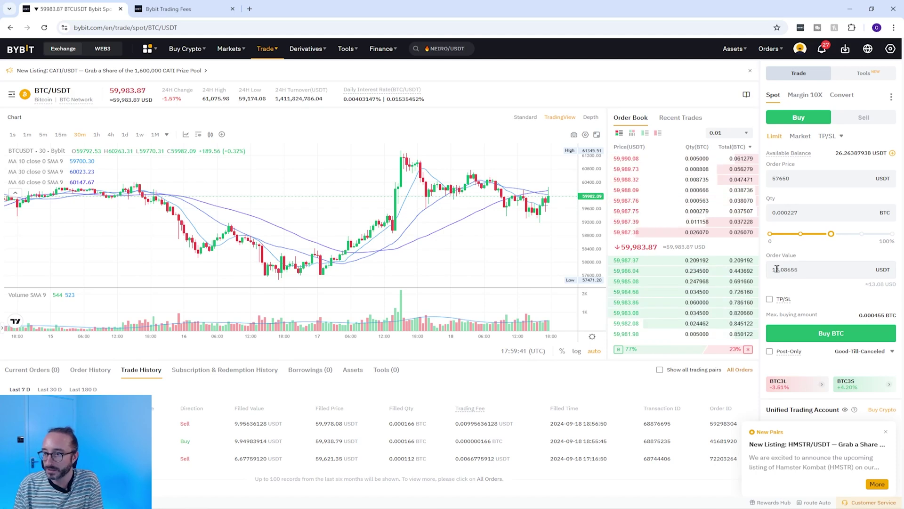
{"action": "left_click_drag", "start_coordinate": [799, 269], "coordinate": [778, 270]}
{"action": "left_click_drag", "start_coordinate": [776, 213], "coordinate": [827, 214]}
{"action": "type", "text": ".000228"}
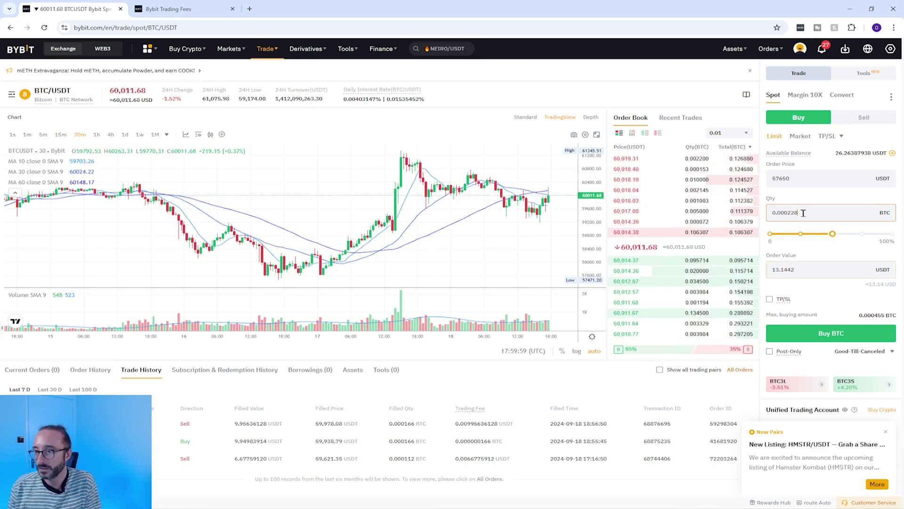
{"action": "left_click", "coordinate": [805, 270]}
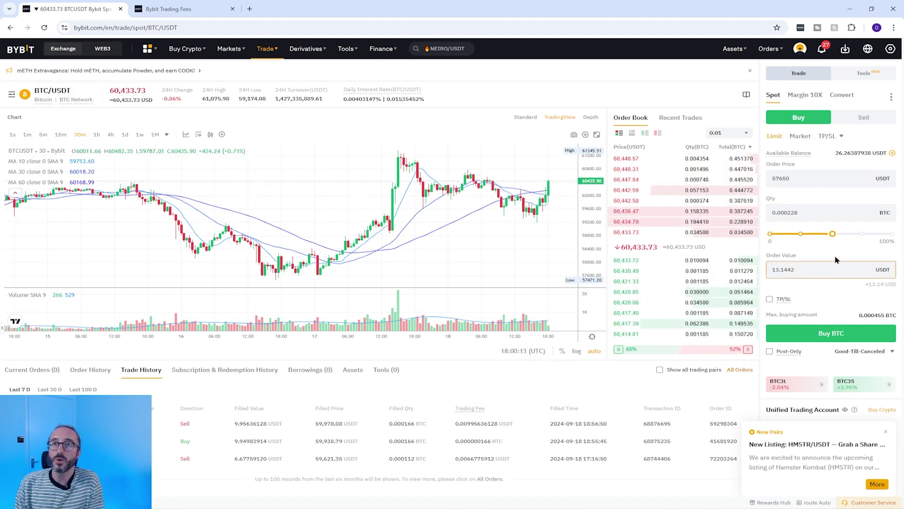
- Submit the limit buy order, check its order value in the summary and confirm the purchase
{"action": "left_click", "coordinate": [840, 339]}
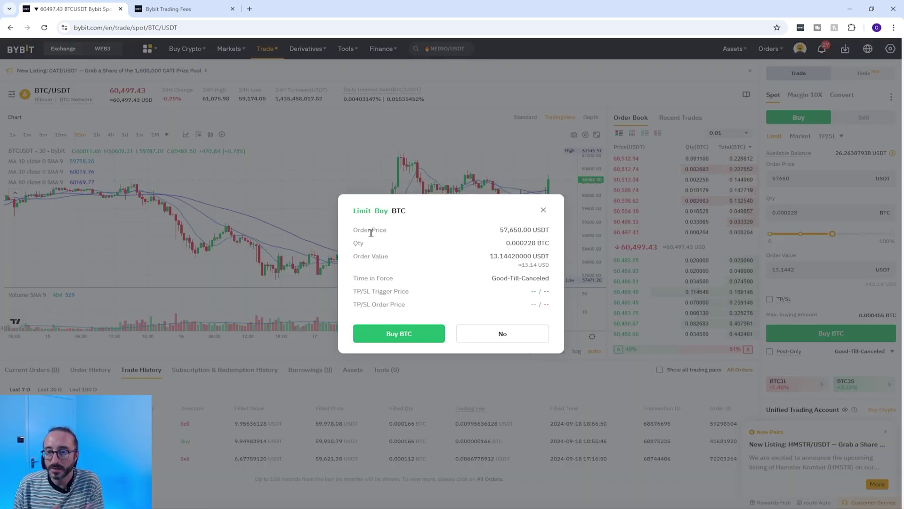
{"action": "triple_click", "coordinate": [518, 256]}
{"action": "left_click", "coordinate": [399, 333]}
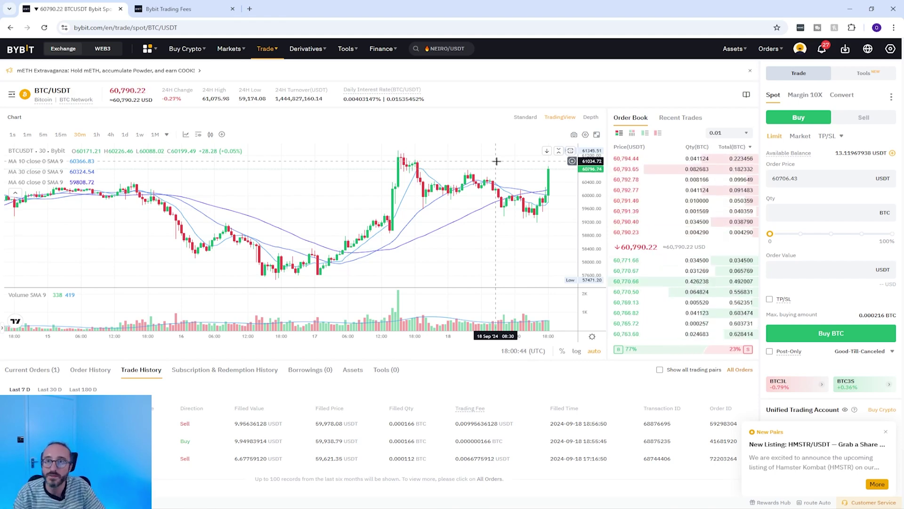
- Find the open limit buy order among the current orders and change its order price to 61000 USDT
{"action": "left_click", "coordinate": [40, 373]}
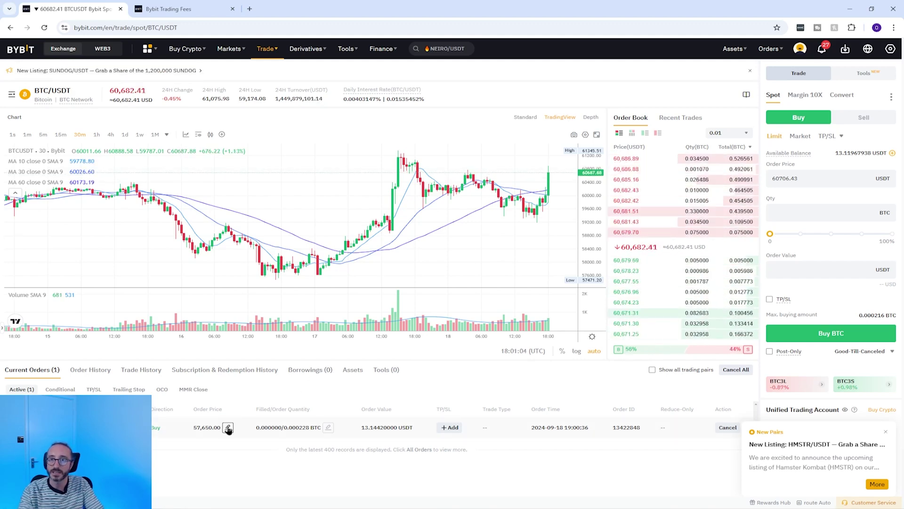
{"action": "left_click", "coordinate": [227, 428]}
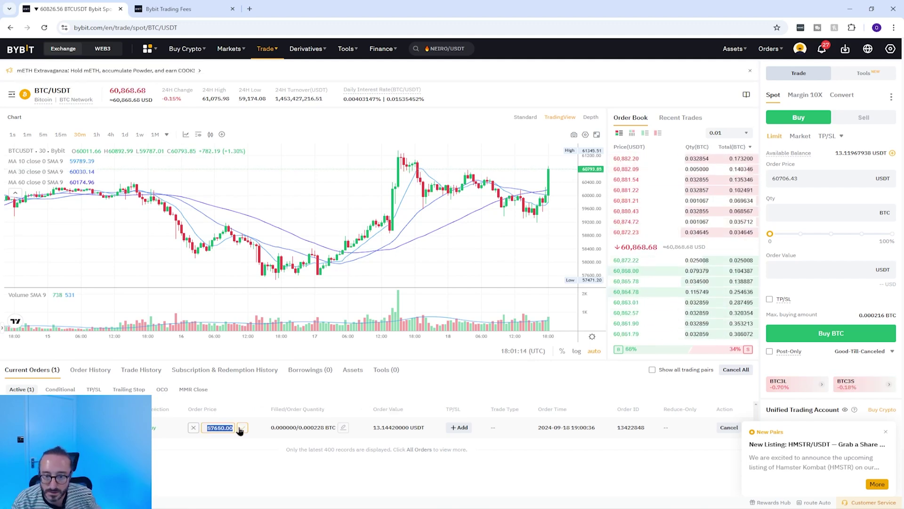
{"action": "type", "text": "60"}
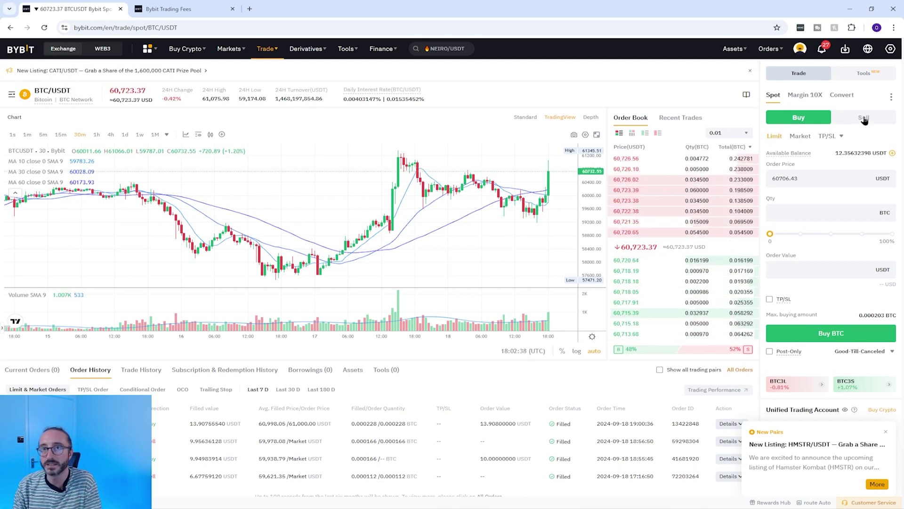
- Place and confirm a limit sell order for 100% of the BTC, 0.000228 BTC at an order price of 60706.43 USDT
{"action": "left_click", "coordinate": [865, 120]}
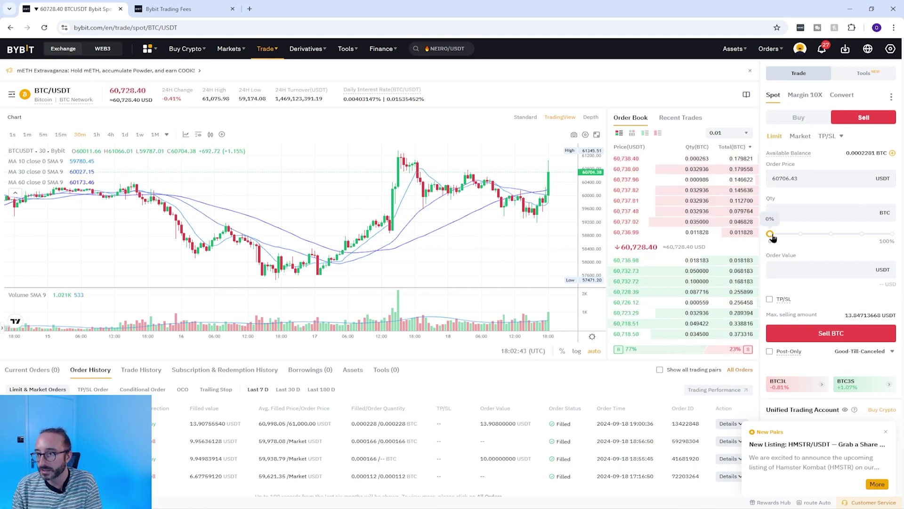
{"action": "left_click_drag", "start_coordinate": [772, 238], "coordinate": [892, 234]}
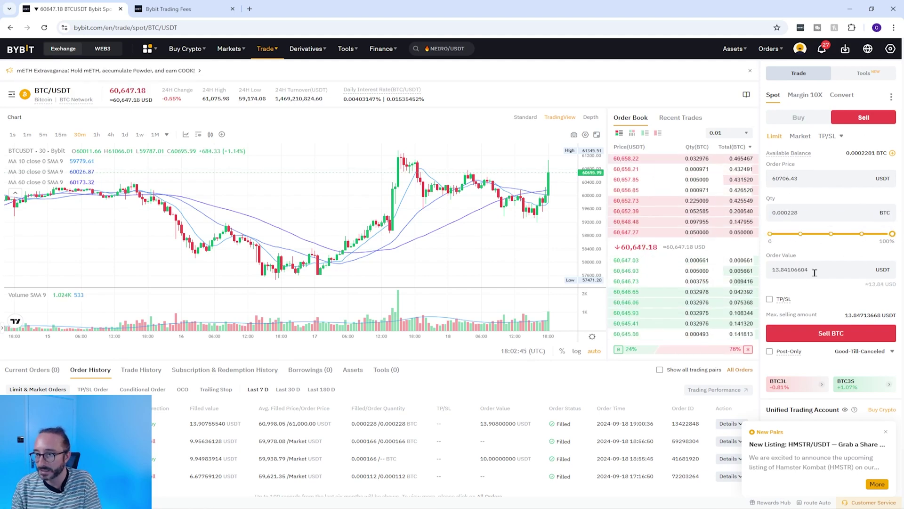
{"action": "left_click", "coordinate": [781, 178]}
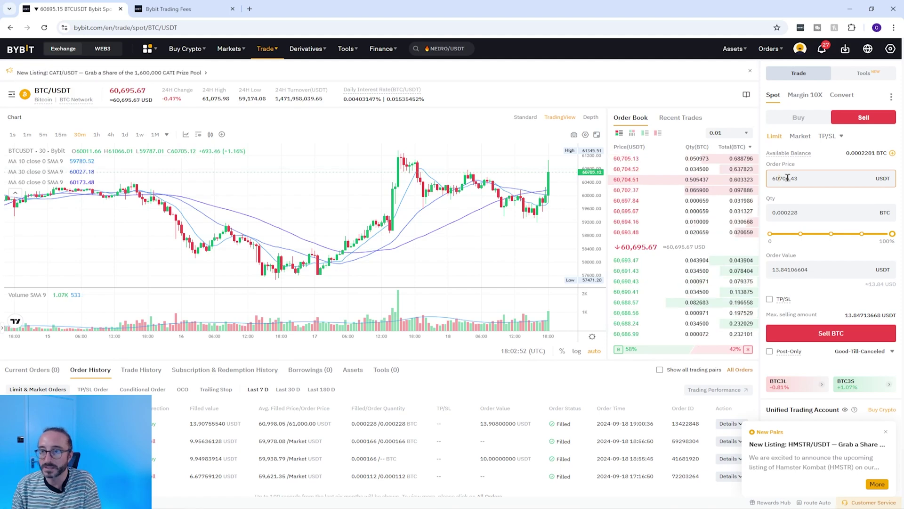
{"action": "left_click", "coordinate": [844, 336]}
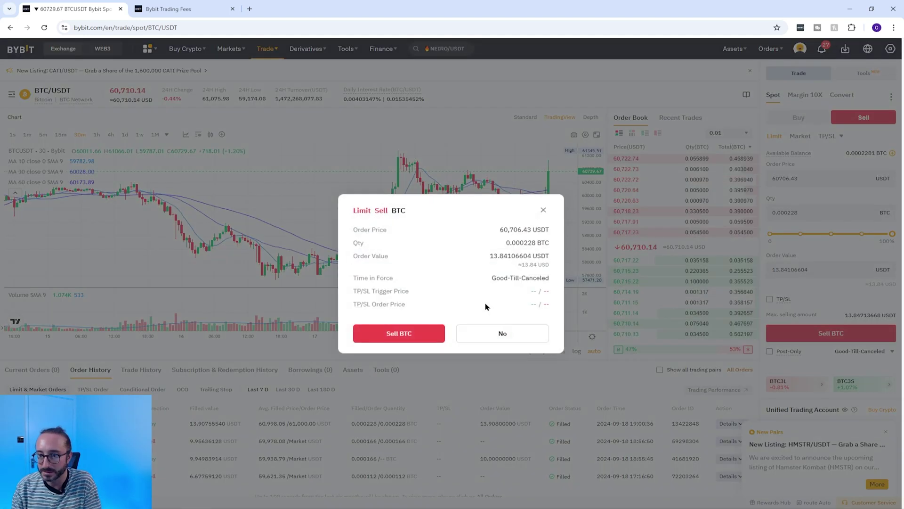
{"action": "left_click", "coordinate": [417, 338]}
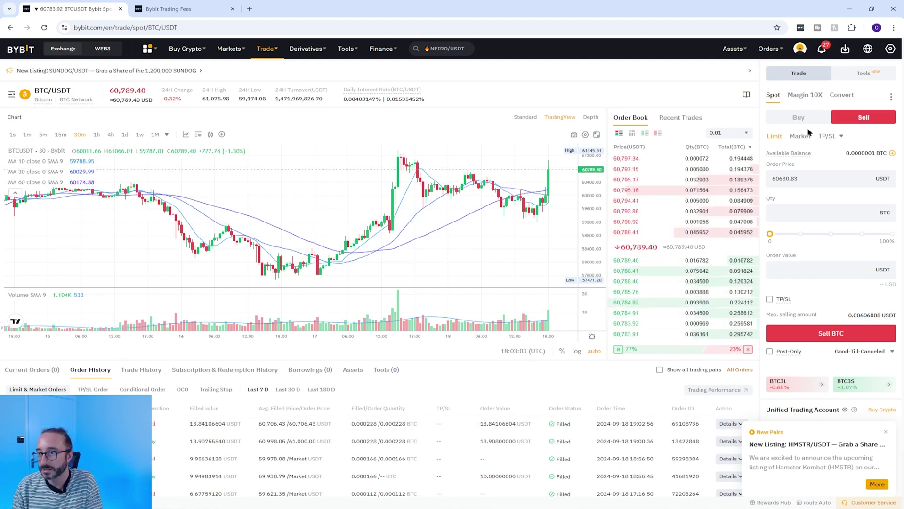
- View the account assets and transfer the entire USDT balance from Unified Trading to Funding
{"action": "left_click", "coordinate": [353, 369]}
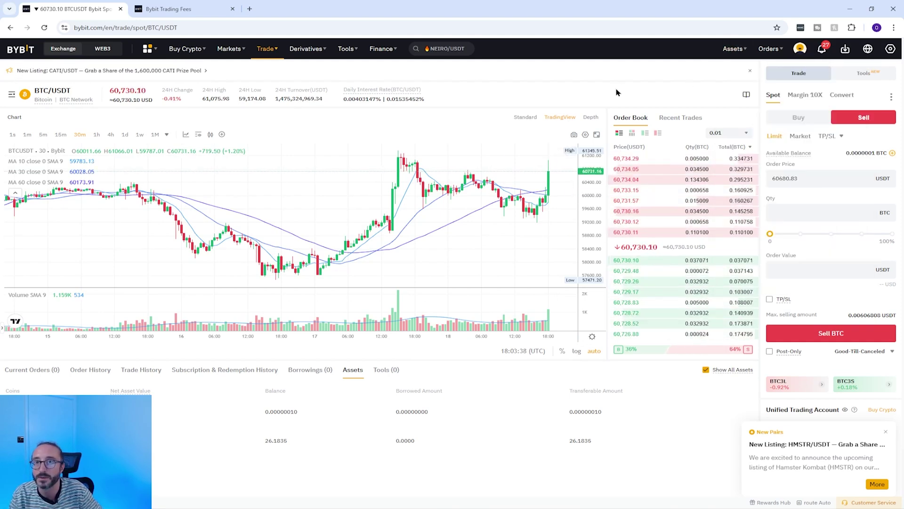
{"action": "left_click", "coordinate": [733, 49]}
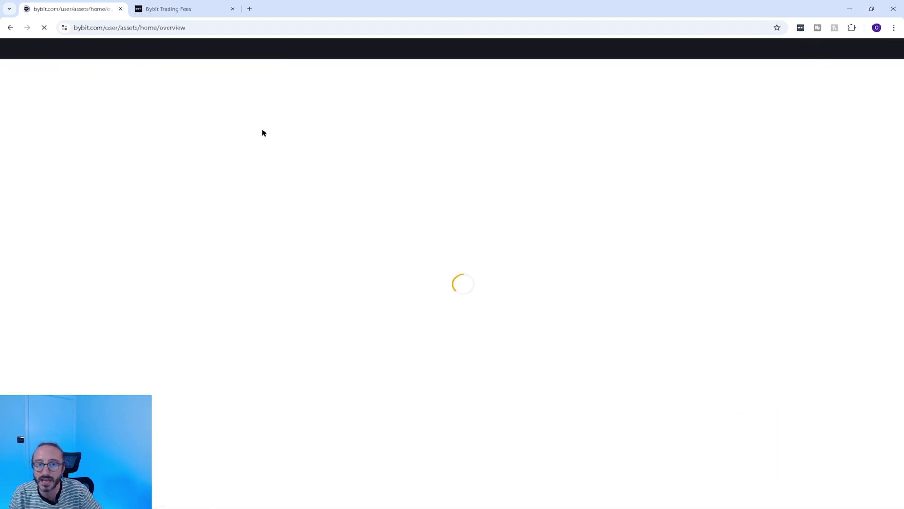
{"action": "left_click", "coordinate": [182, 220]}
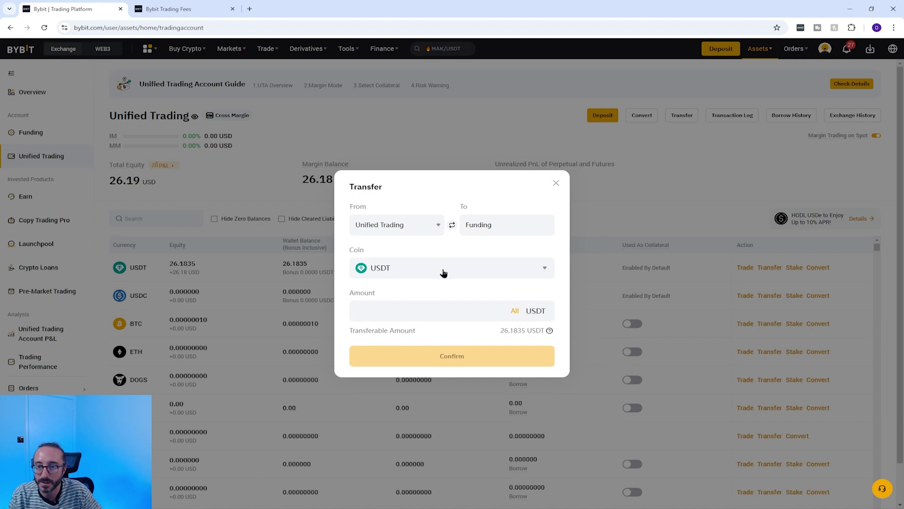
{"action": "left_click", "coordinate": [514, 311]}
{"action": "left_click", "coordinate": [471, 360]}
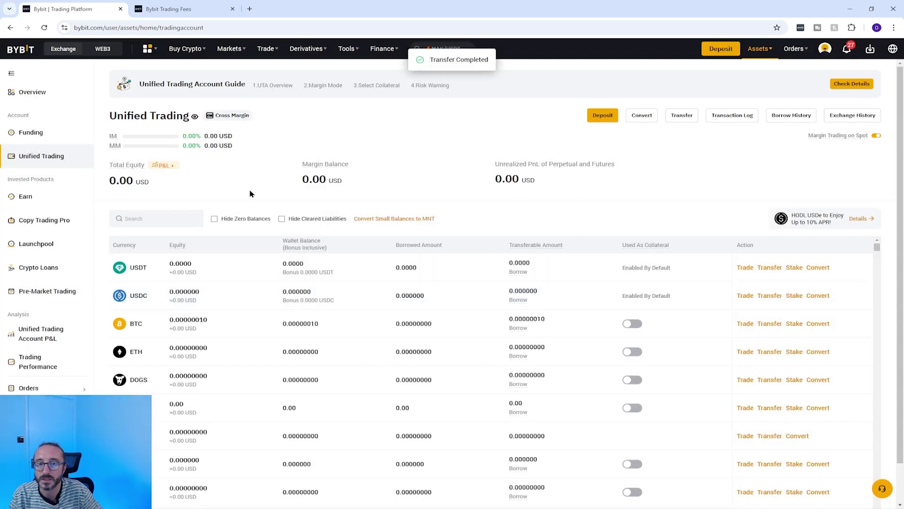
- Start an on-chain USDT withdrawal from the Funding account and look for a saved withdrawal address
{"action": "left_click", "coordinate": [54, 135]}
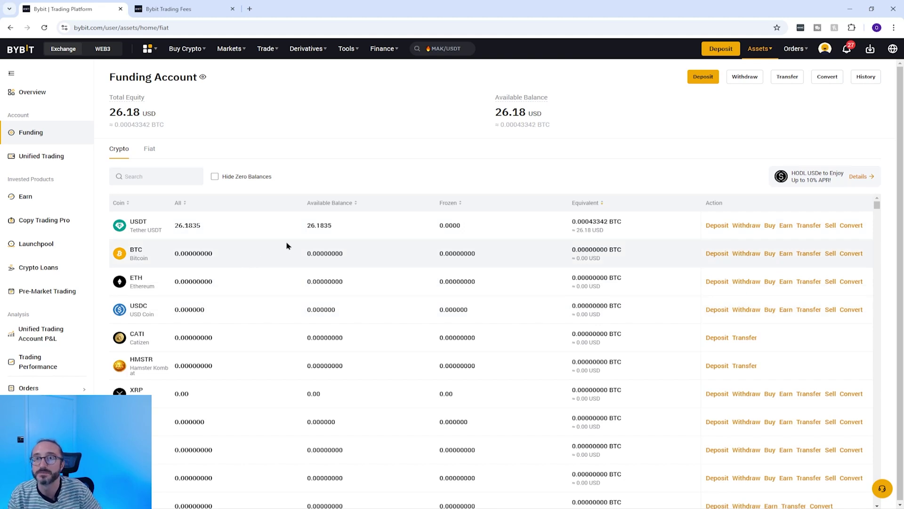
{"action": "left_click", "coordinate": [746, 226]}
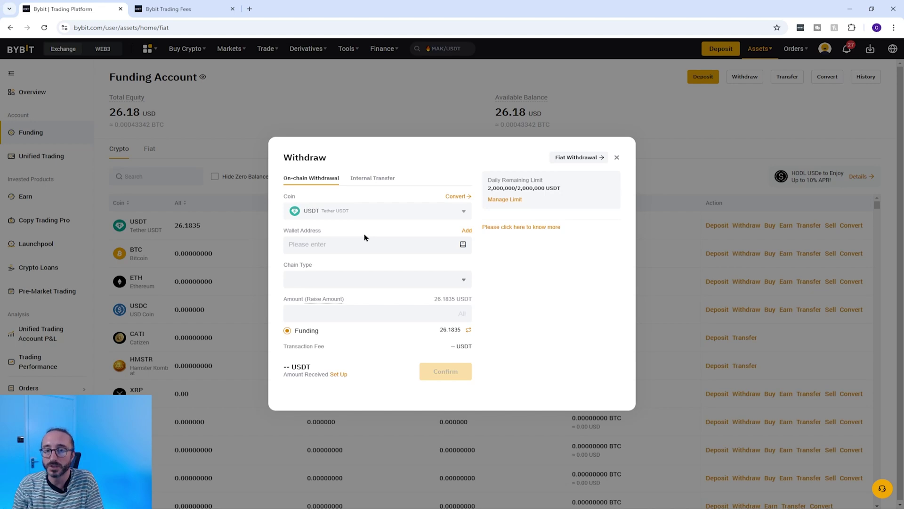
{"action": "left_click", "coordinate": [378, 243]}
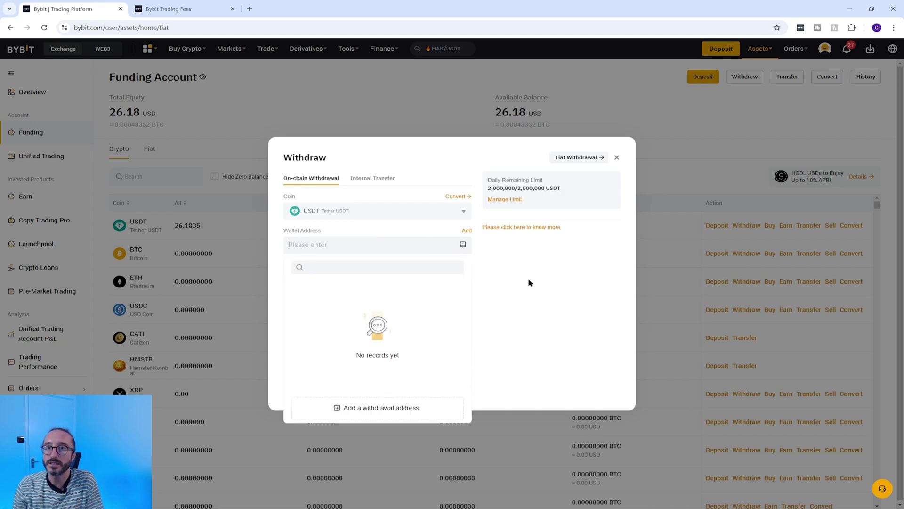
{"action": "left_click", "coordinate": [545, 284]}
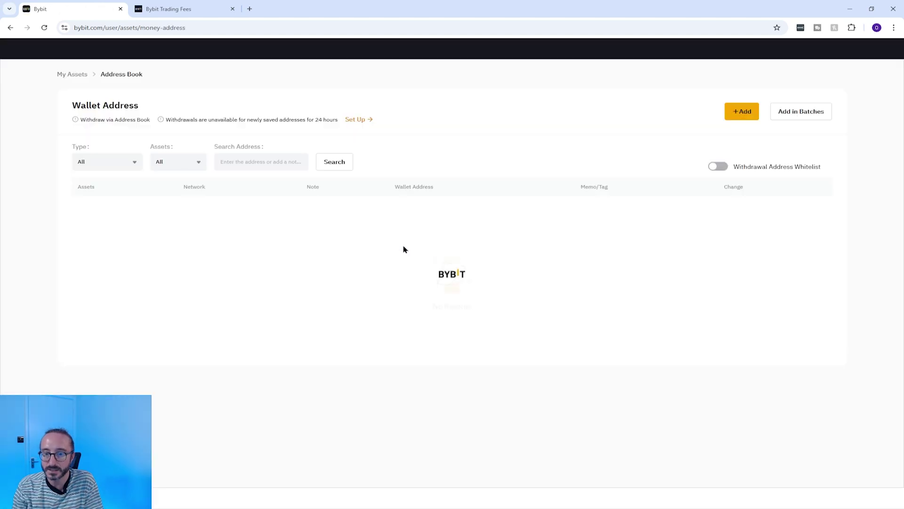
- Add an on-chain USDT withdrawal address to the address book with chain type ERC20 and the remark "donation wallet"
{"action": "left_click", "coordinate": [741, 113]}
{"action": "left_click", "coordinate": [426, 225]}
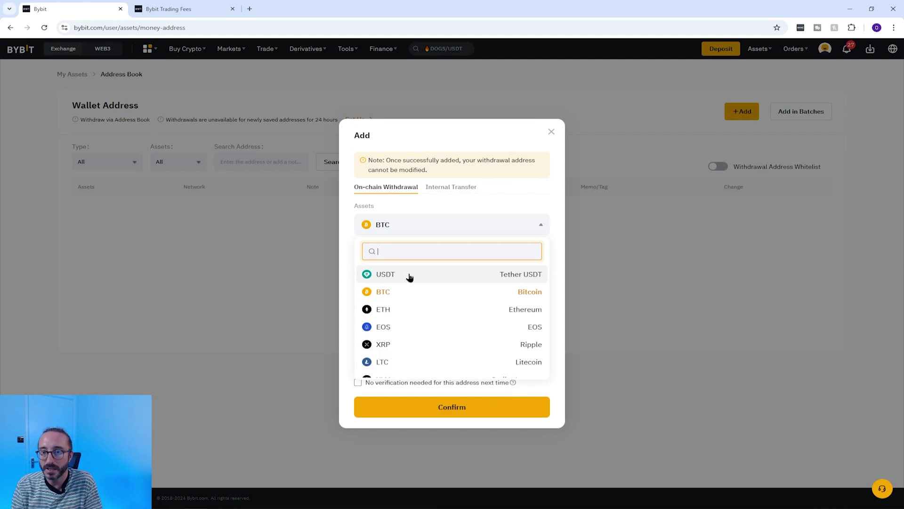
{"action": "left_click", "coordinate": [409, 275]}
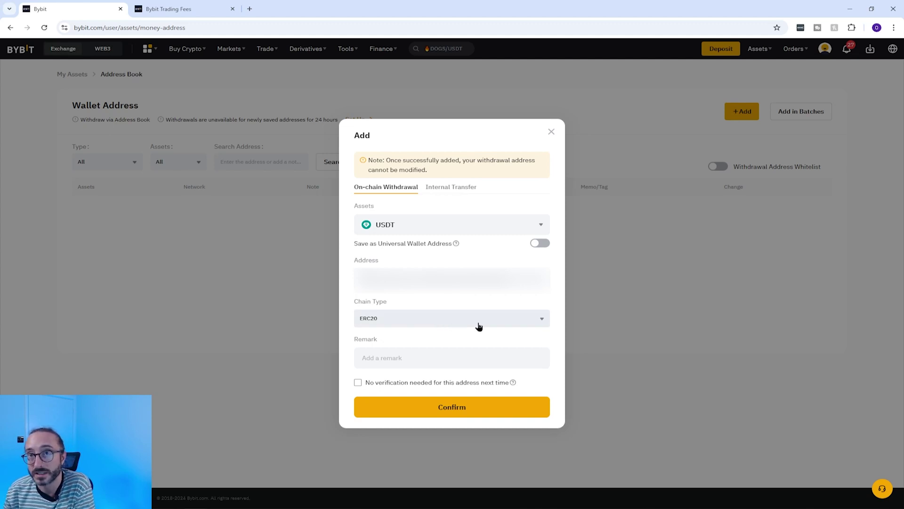
{"action": "left_click", "coordinate": [410, 363]}
{"action": "type", "text": "donation wallet"}
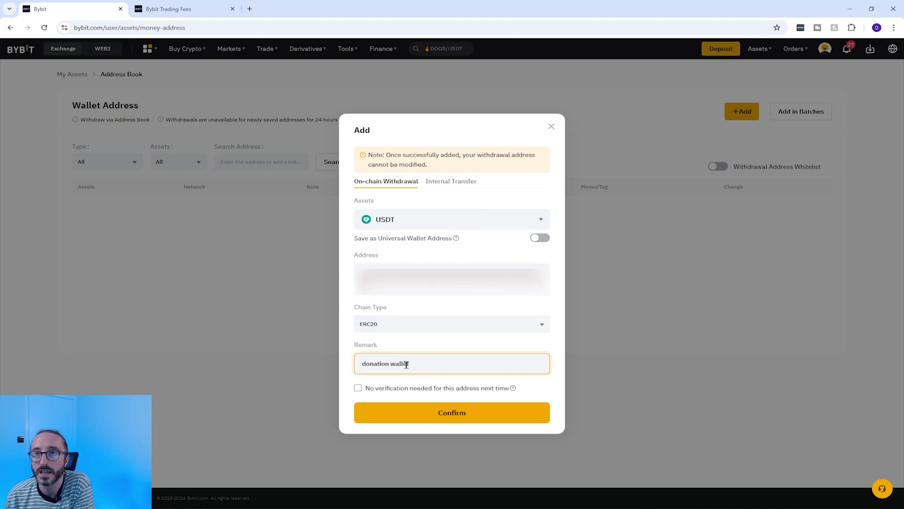
{"action": "left_click", "coordinate": [461, 413]}
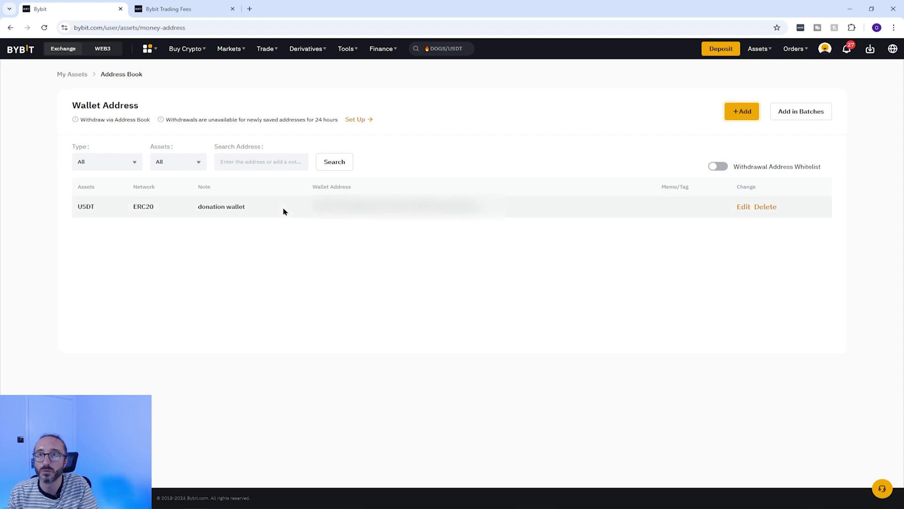
- Return to the USDT withdrawal, select the saved donation wallet as the recipient and set the amount to 10 USDT
{"action": "left_click", "coordinate": [10, 29]}
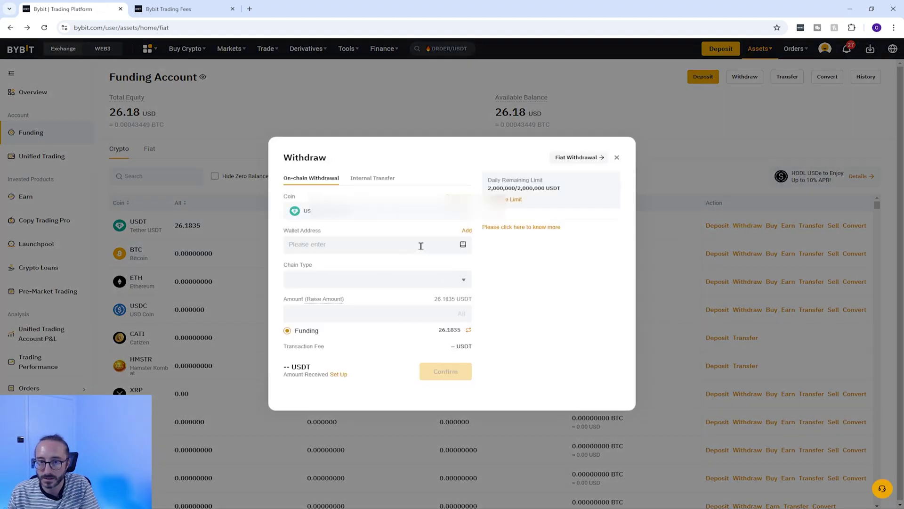
{"action": "left_click", "coordinate": [421, 245]}
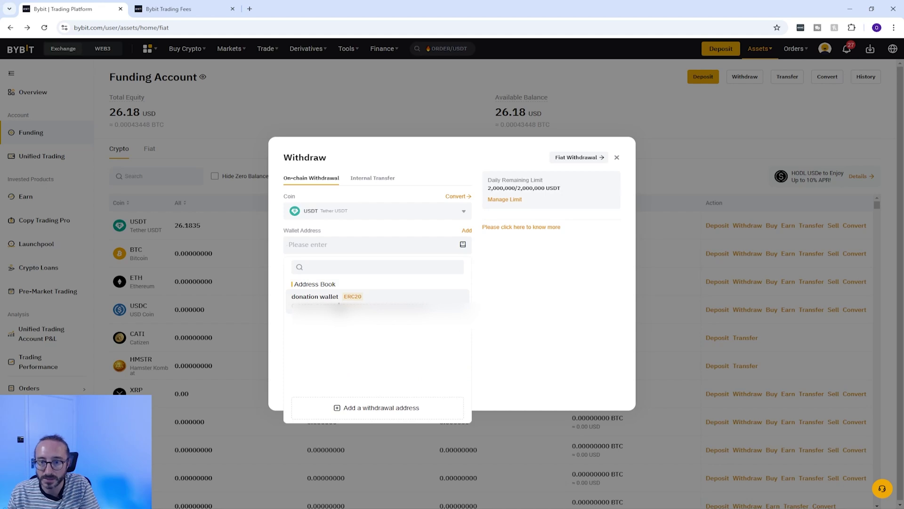
{"action": "left_click", "coordinate": [438, 296]}
{"action": "left_click", "coordinate": [408, 322]}
{"action": "type", "text": "10"}
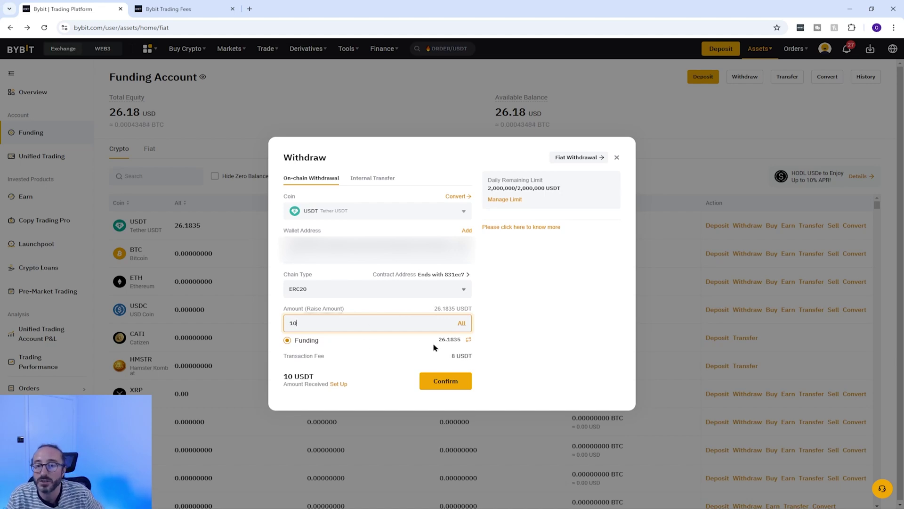
- Compare the transaction fees of the available chain types, trying SOL instead of ERC20, and close the withdrawal without submitting it
{"action": "left_click", "coordinate": [464, 356]}
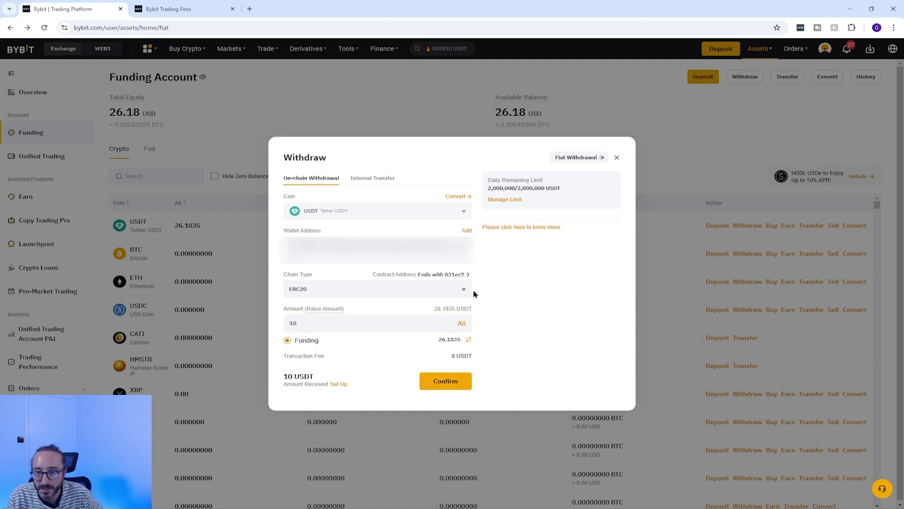
{"action": "left_click", "coordinate": [464, 292]}
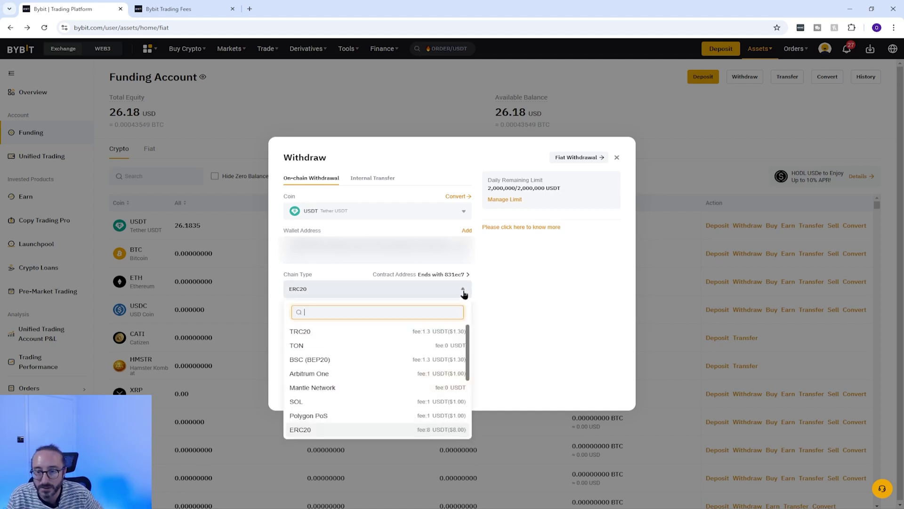
{"action": "left_click", "coordinate": [454, 401]}
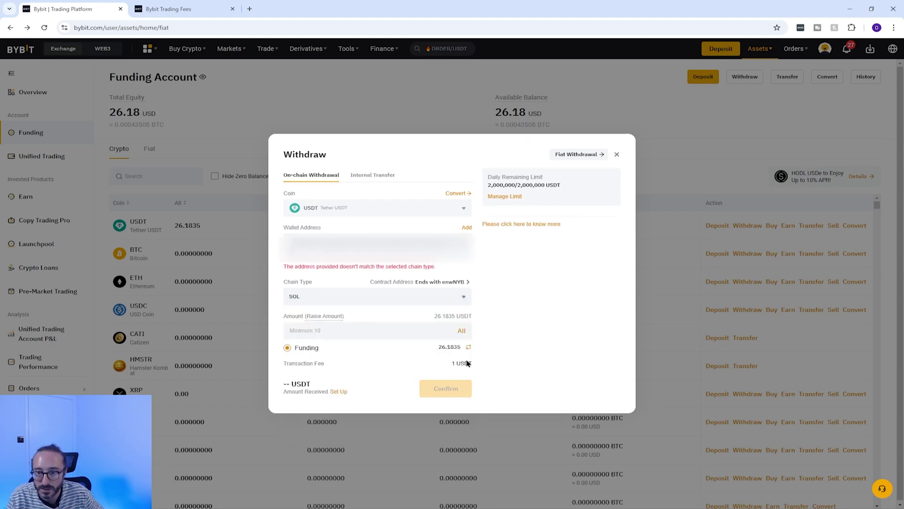
{"action": "left_click_drag", "start_coordinate": [452, 364], "coordinate": [503, 367]}
{"action": "left_click", "coordinate": [544, 346]}
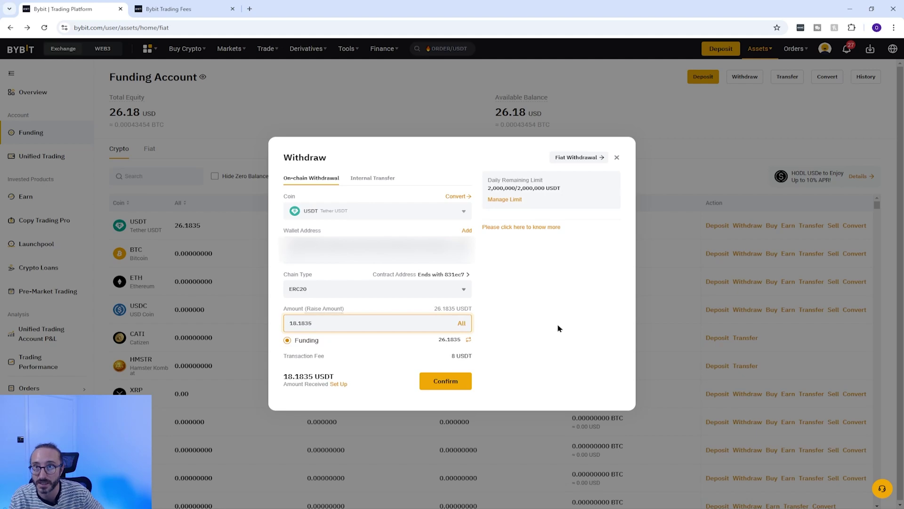
{"action": "left_click", "coordinate": [617, 157]}
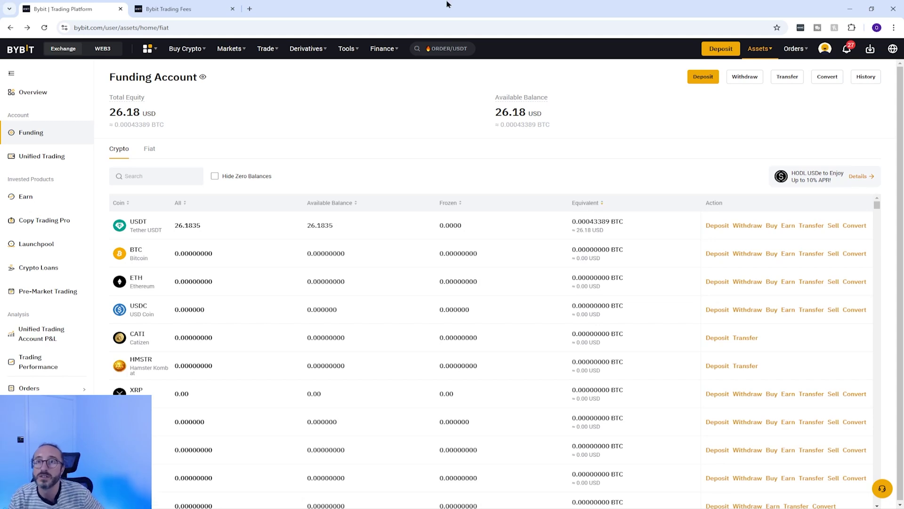
- Open One-Click Buy, switch it to selling and set the spend amount to the maximum, 26.1835 USDT
{"action": "mouse_move", "coordinate": [192, 51]}
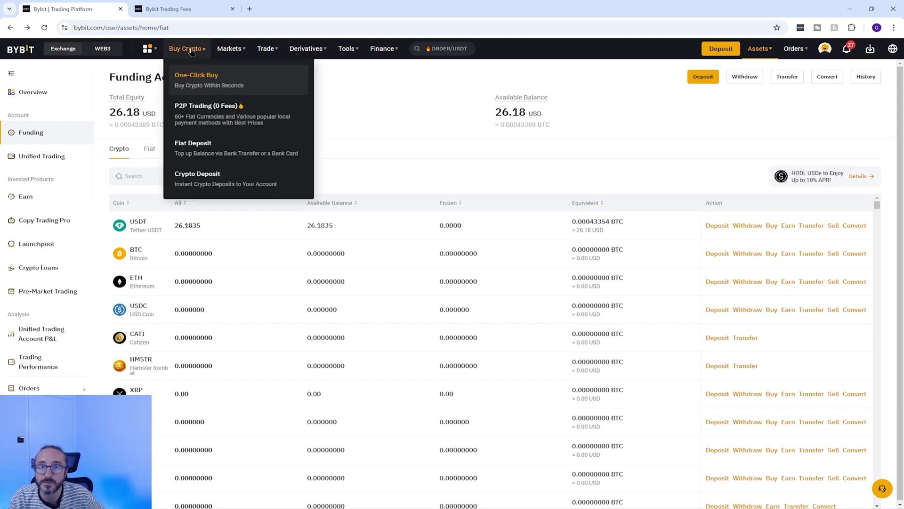
{"action": "left_click", "coordinate": [203, 75]}
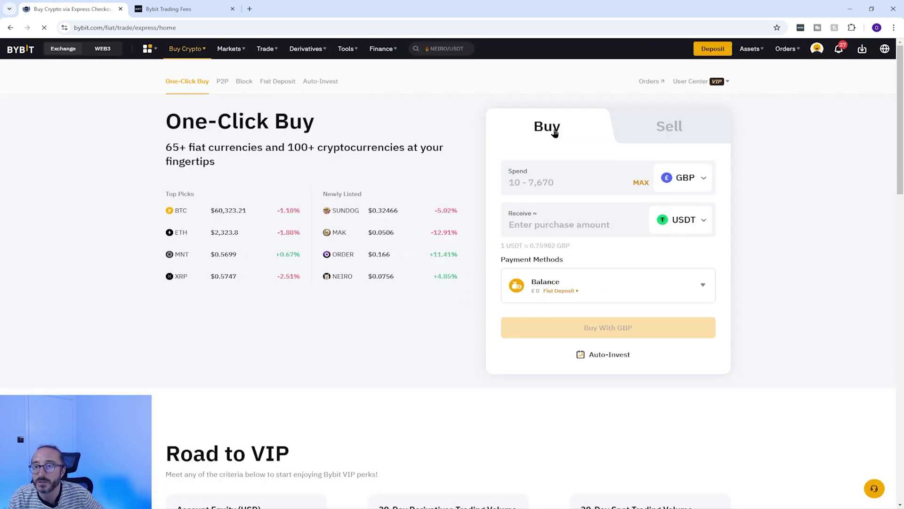
{"action": "left_click", "coordinate": [686, 127]}
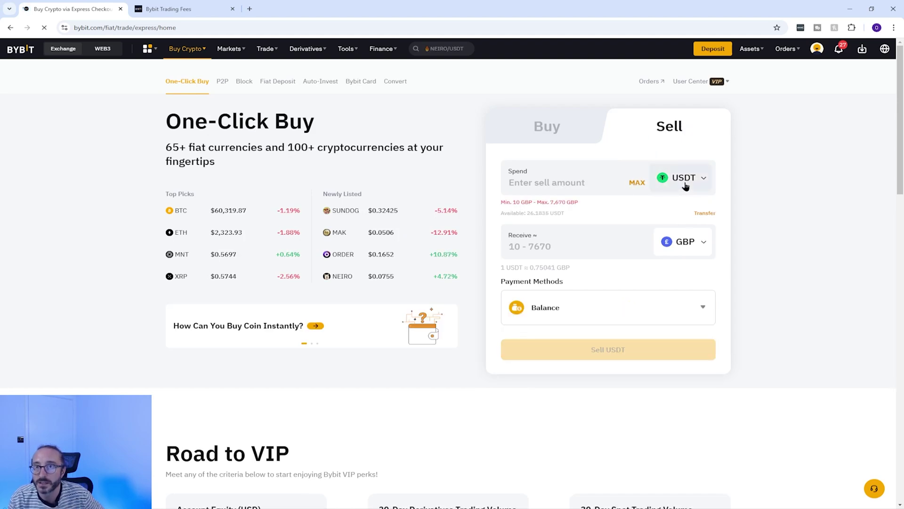
{"action": "left_click", "coordinate": [637, 182]}
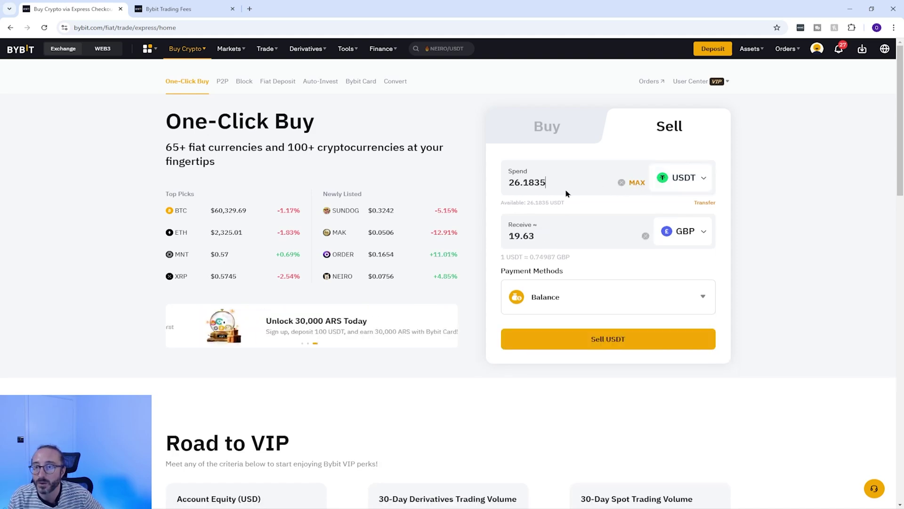
{"action": "left_click_drag", "start_coordinate": [566, 188], "coordinate": [464, 183]}
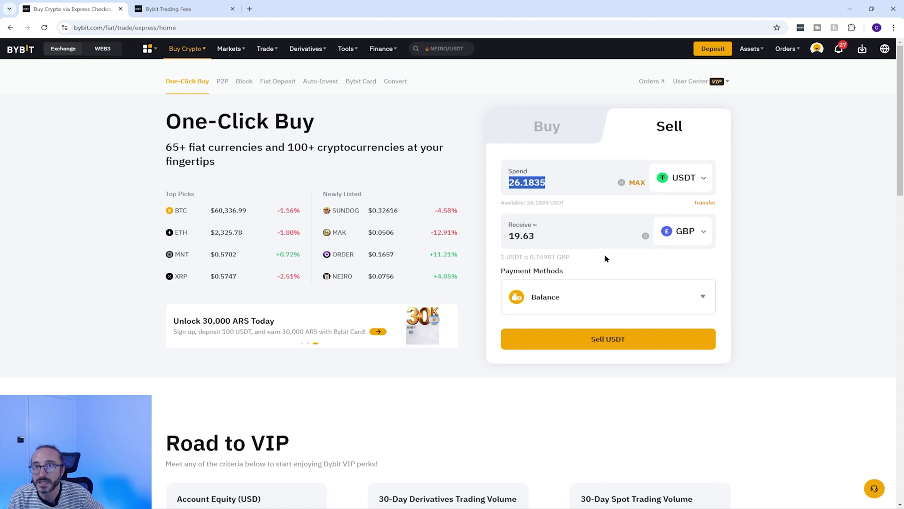
- Check the receiving currency choices and the payment methods for selling USDT to GBP
{"action": "left_click", "coordinate": [688, 234]}
{"action": "left_click", "coordinate": [608, 364]}
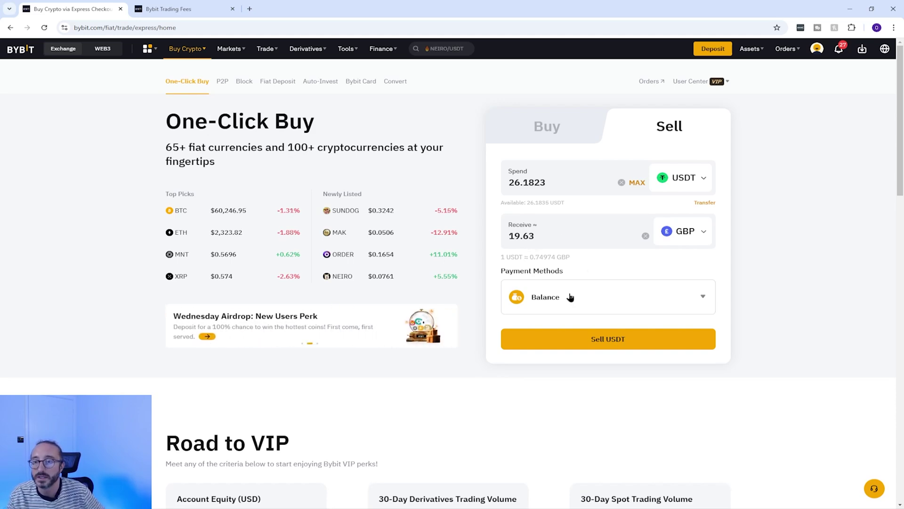
{"action": "left_click", "coordinate": [612, 297]}
{"action": "left_click", "coordinate": [605, 297]}
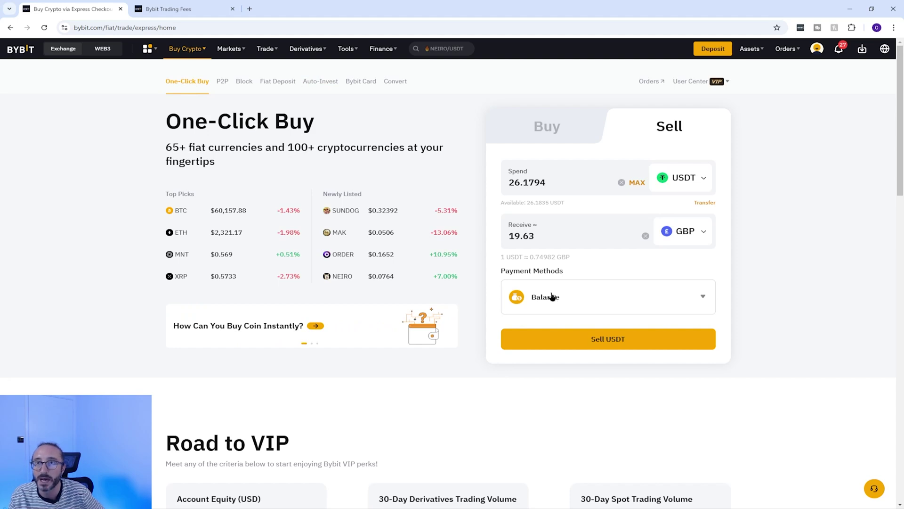
- Go to the fiat deposit page and switch from there to the GBP fiat withdrawal form
{"action": "left_click", "coordinate": [277, 88]}
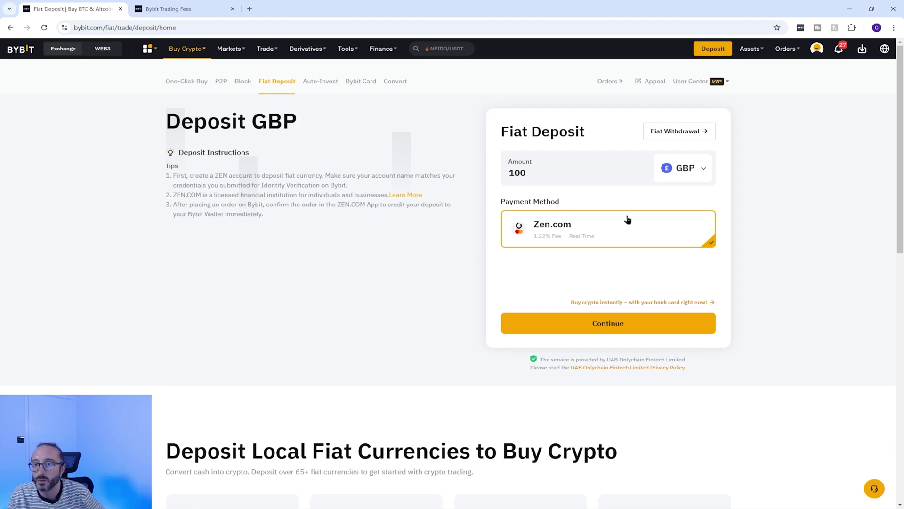
{"action": "left_click", "coordinate": [680, 133]}
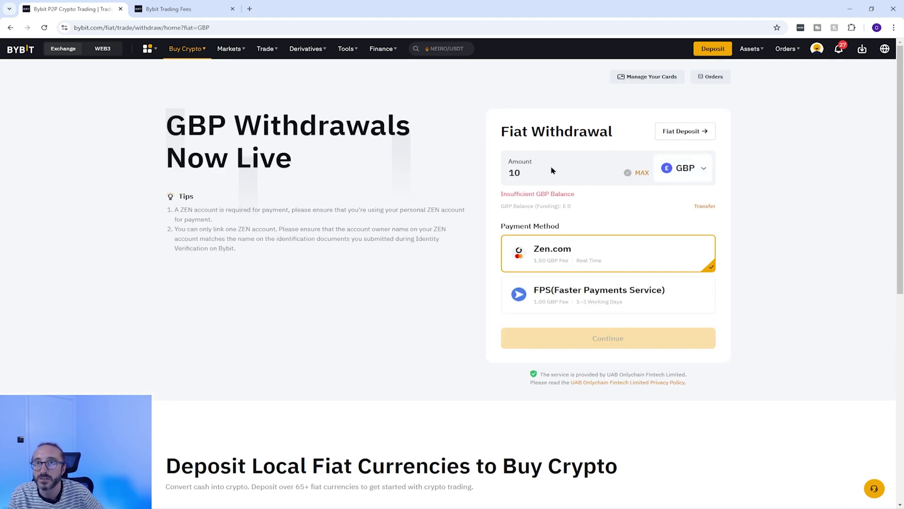